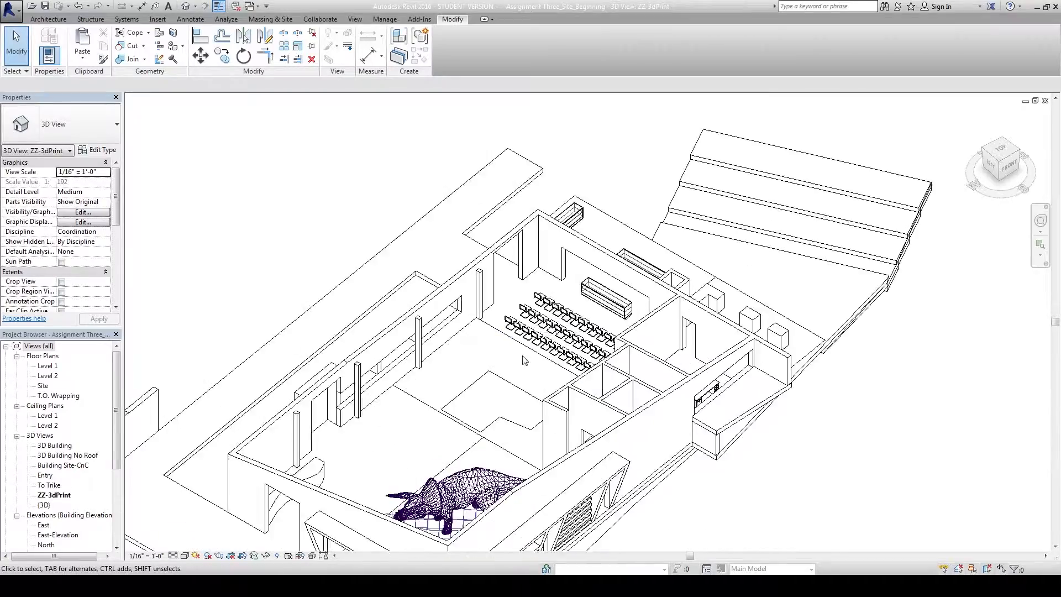
Examine the arrayed chairs in the seating rows up close, checking one chair group's thin frame, seat and backrest.
middle_click_drag(485, 353, 289, 398, "shift")
middle_click_drag(511, 355, 614, 194)
scroll(409, 194, "up", 5)
scroll(440, 207, "up", 3)
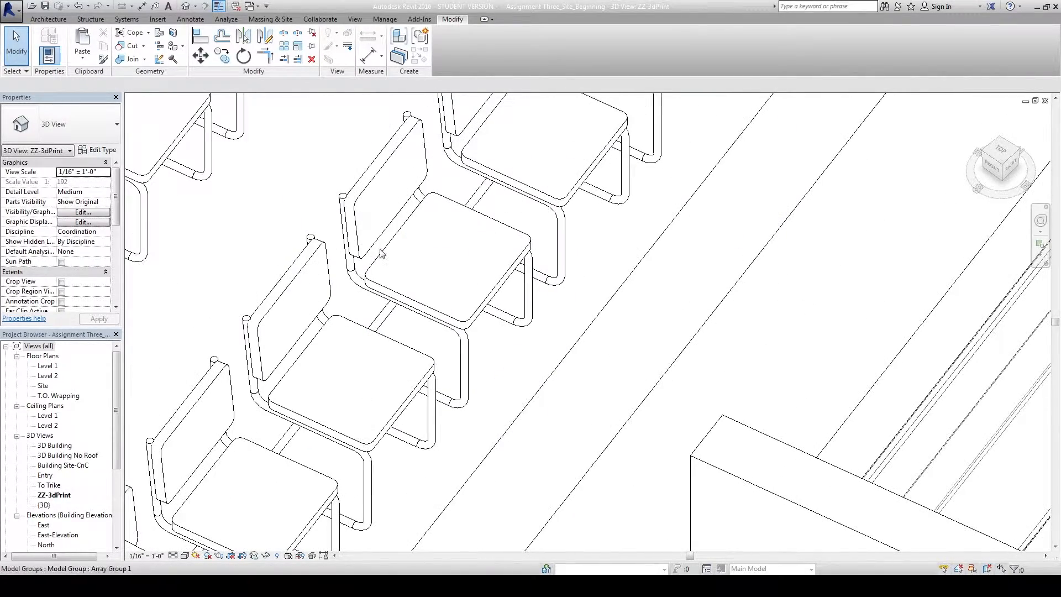
left_click(408, 304)
middle_click_drag(408, 303, 195, 209, "shift")
middle_click_drag(386, 287, 500, 320)
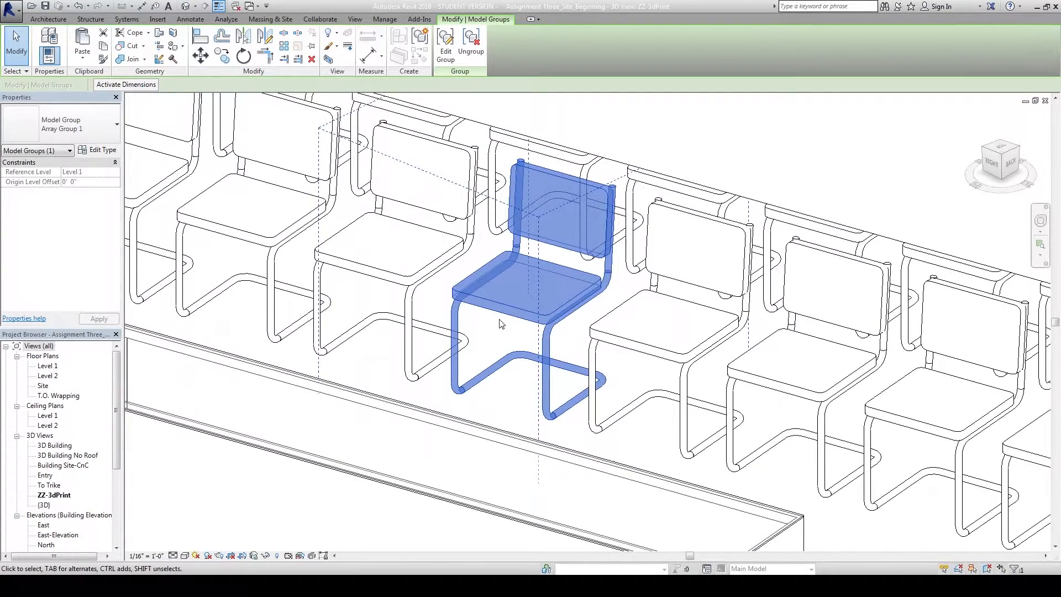
scroll(502, 324, "down", 1)
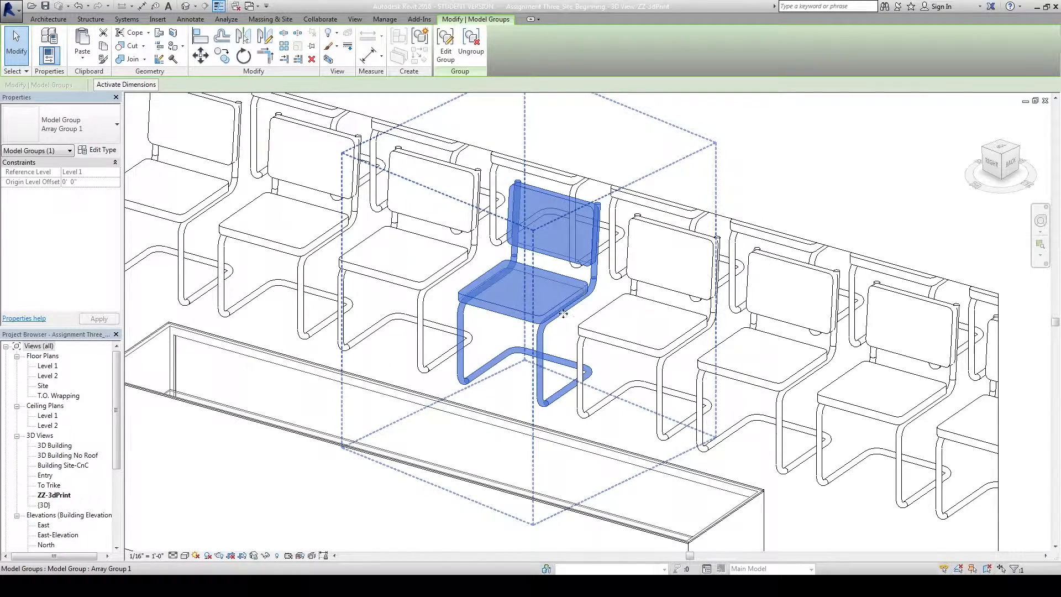
scroll(581, 294, "down", 2)
middle_click_drag(558, 315, 536, 278, "shift")
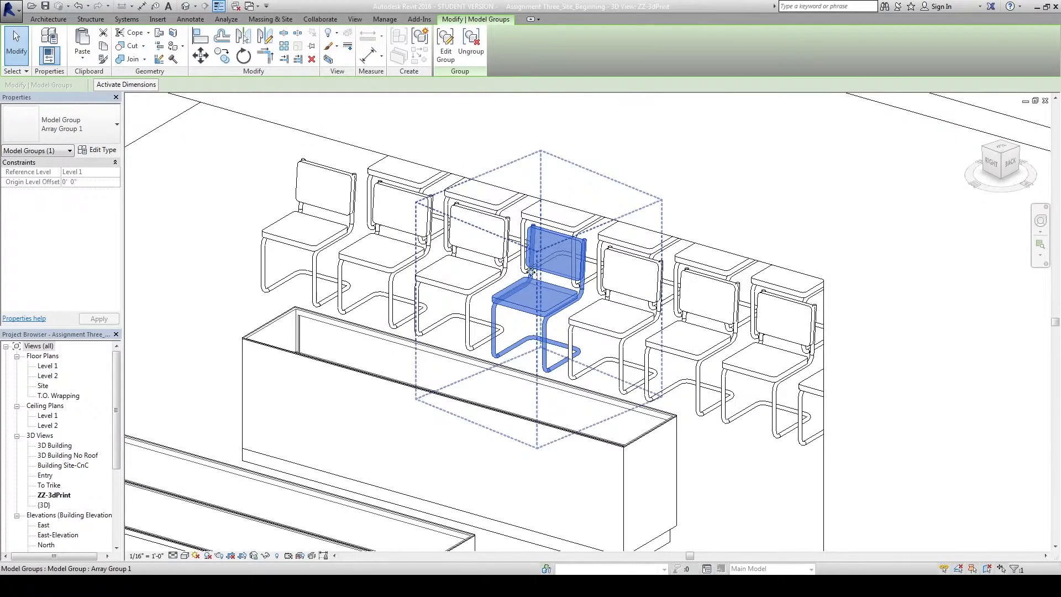
scroll(527, 294, "down", 5)
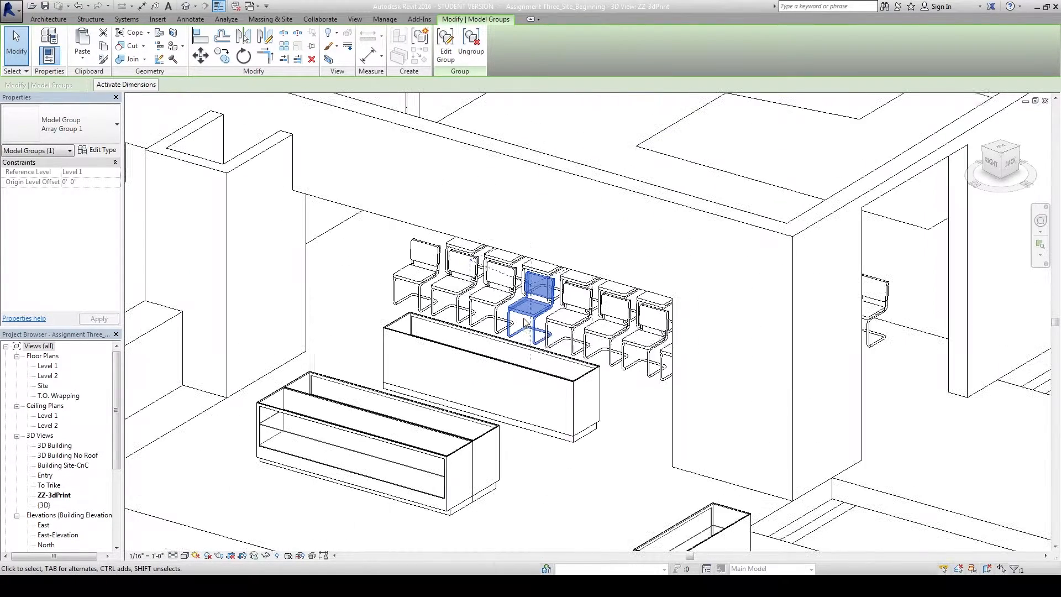
left_click(559, 370)
Examine the desks, desk chairs and box-shaped furniture near the corner of the building floor.
scroll(561, 371, "down", 3)
middle_click_drag(464, 405, 679, 310, "shift")
scroll(696, 429, "down", 1)
middle_click_drag(366, 478, 404, 450)
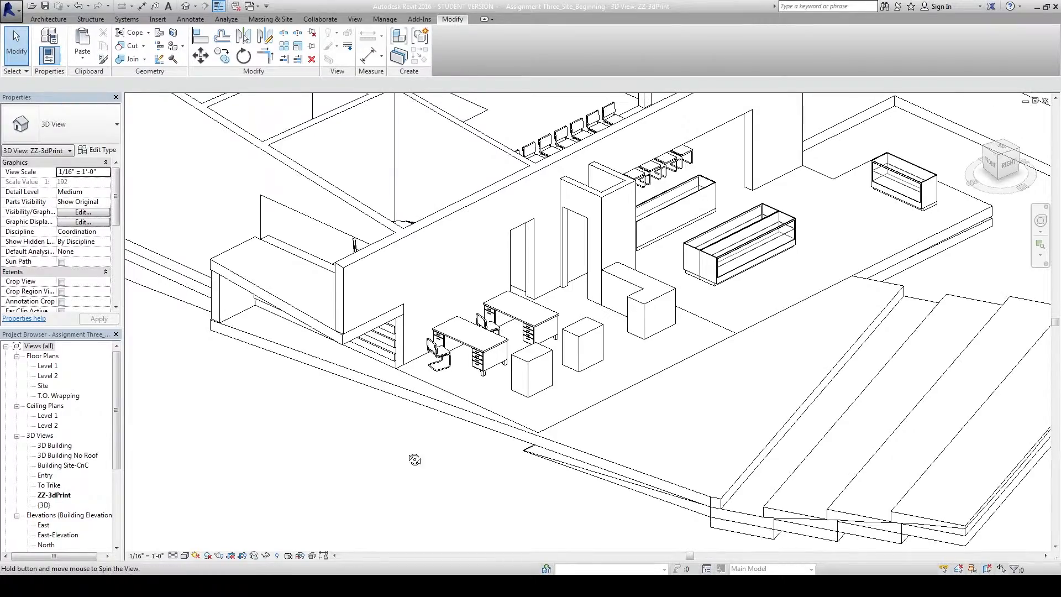
scroll(405, 451, "up", 1)
scroll(422, 461, "up", 3)
middle_click_drag(471, 427, 385, 479)
mouse_move(528, 437)
middle_mouse_down("shift")
mouse_move(477, 447)
mouse_move(524, 453)
middle_mouse_up("shift")
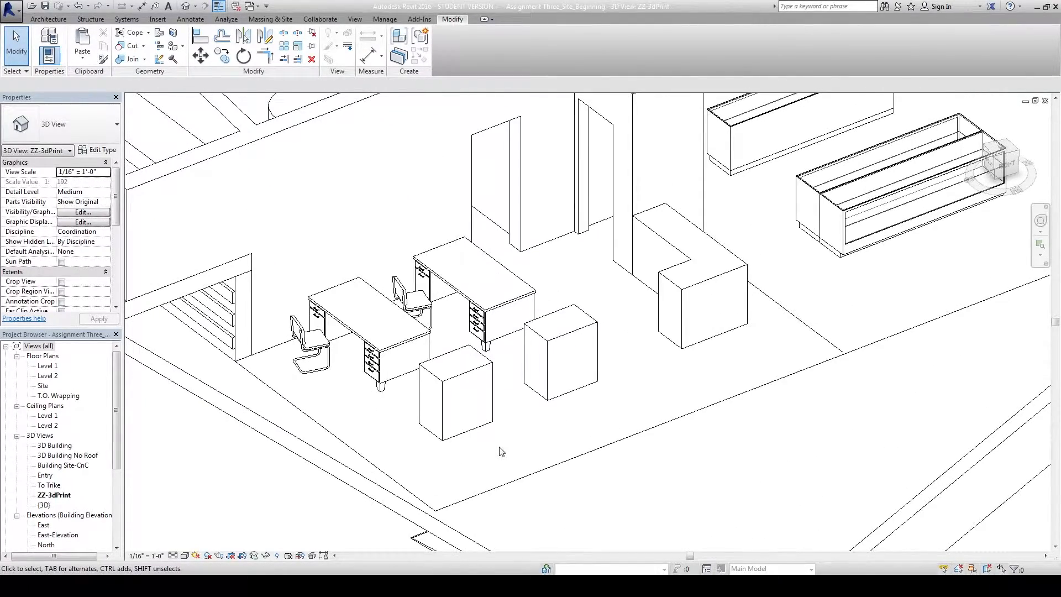
middle_click_drag(560, 389, 620, 364)
scroll(594, 369, "up", 1)
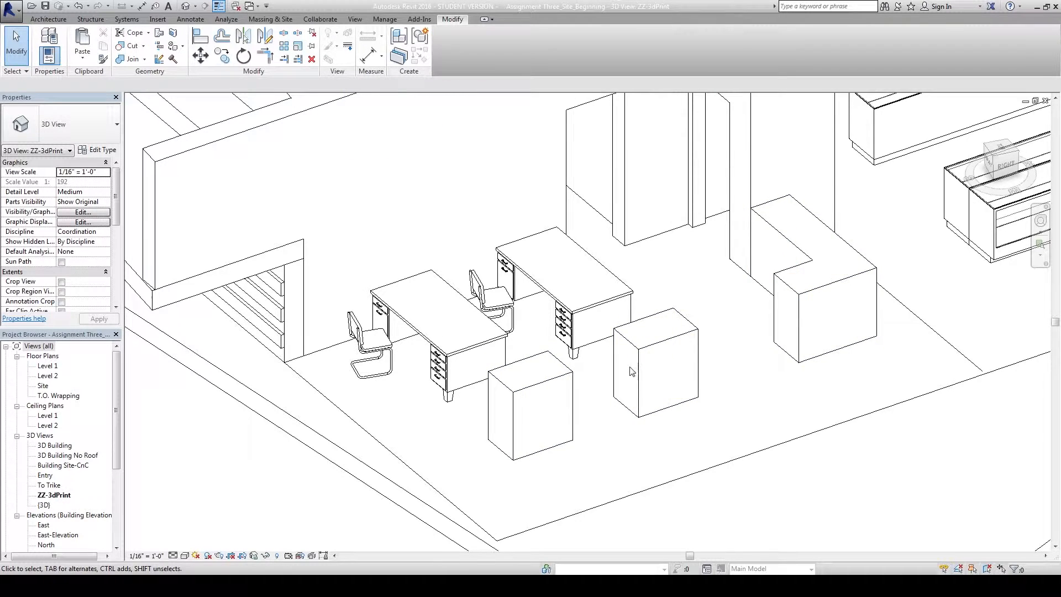
middle_click_drag(632, 371, 676, 368)
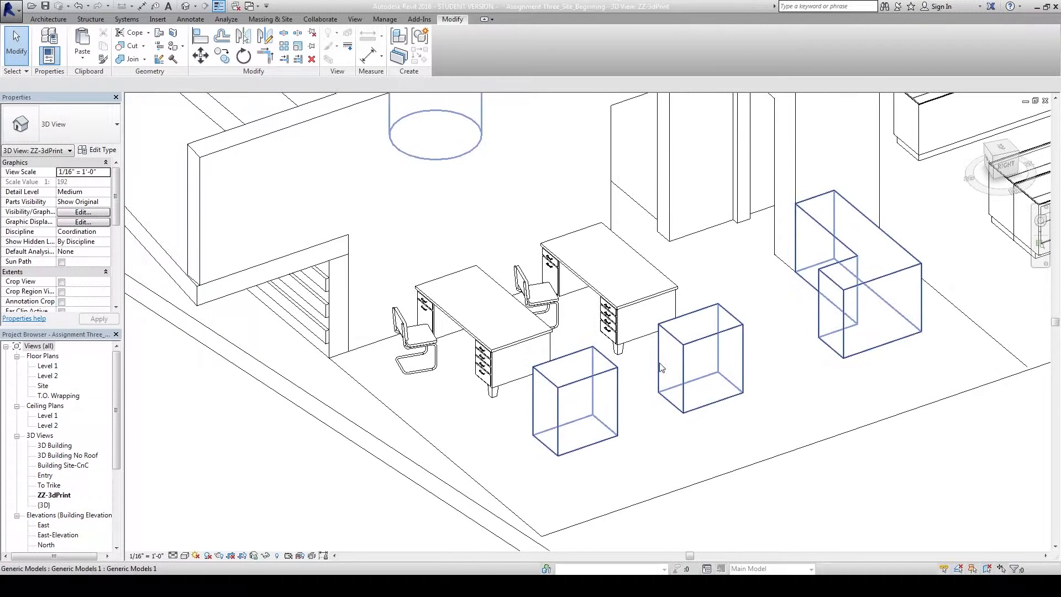
Open the Chair-Breuer family of a desk chair for editing and display it in a 3D view from an angle.
left_click(555, 304)
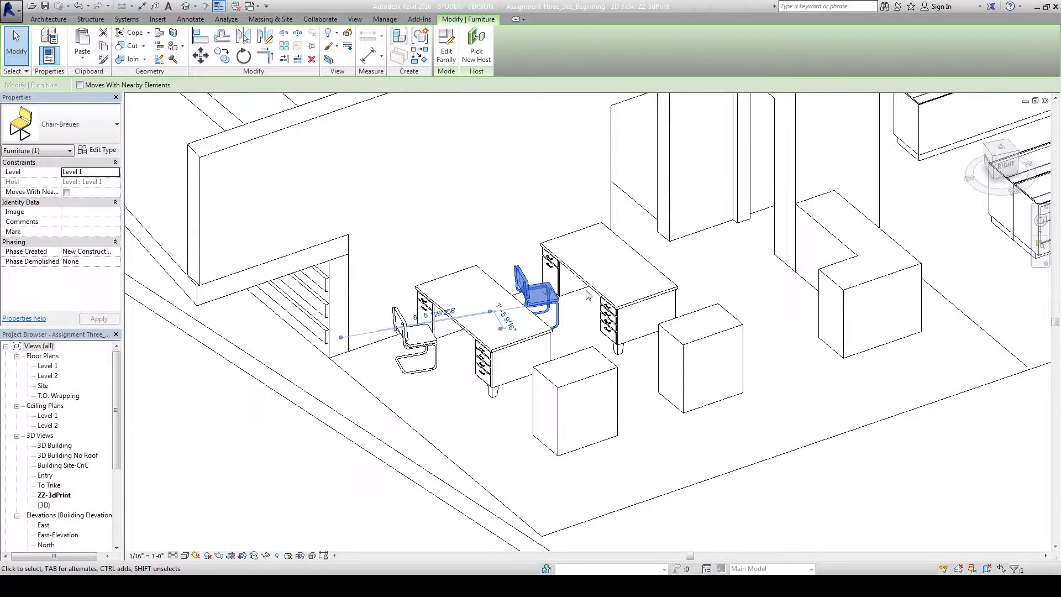
left_click(446, 49)
scroll(721, 301, "down", 1)
middle_click_drag(736, 317, 694, 325)
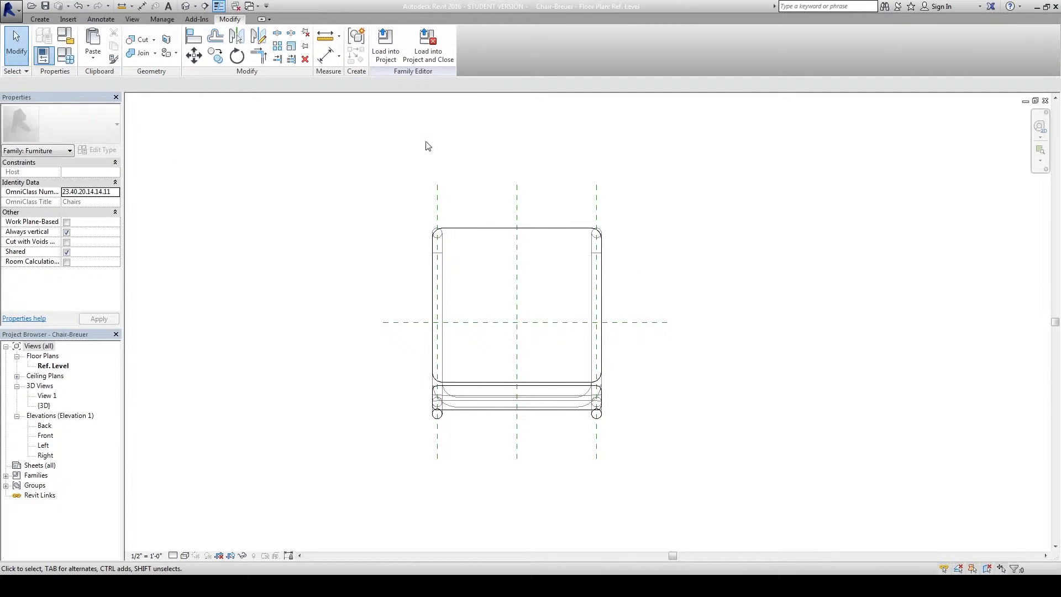
left_click(187, 6)
middle_click_drag(405, 246, 374, 198, "shift")
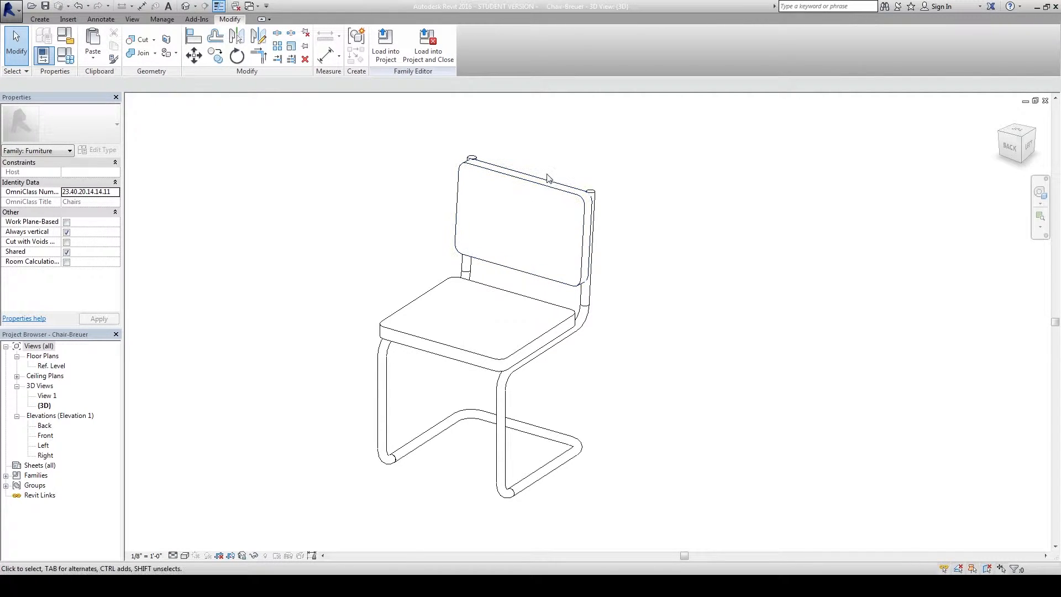
Set the chair backrest's visibility to the Medium and Fine detail levels only, leaving Coarse off.
scroll(548, 178, "up", 2)
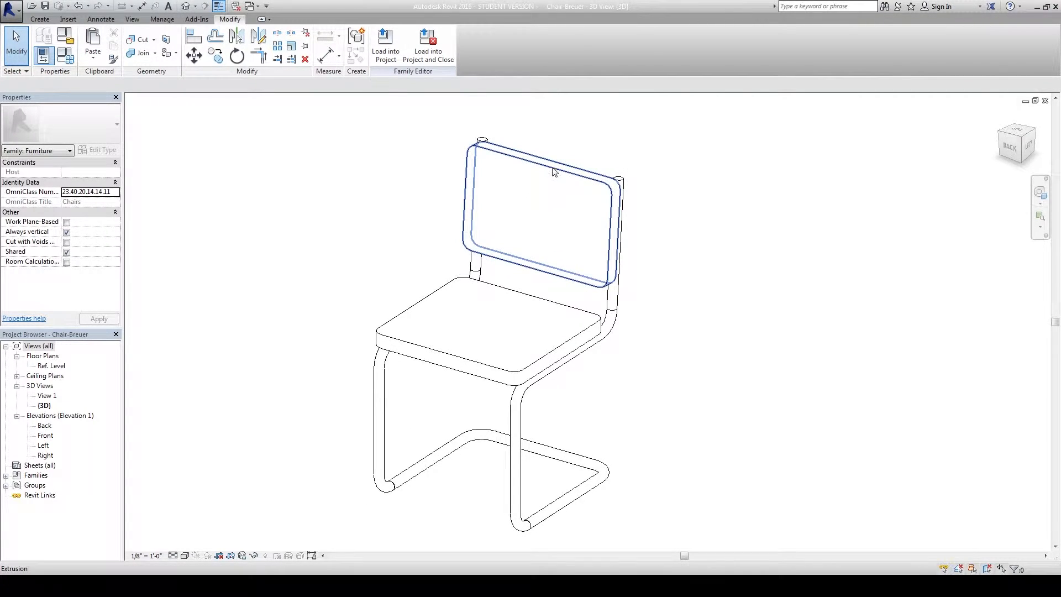
left_click(539, 167)
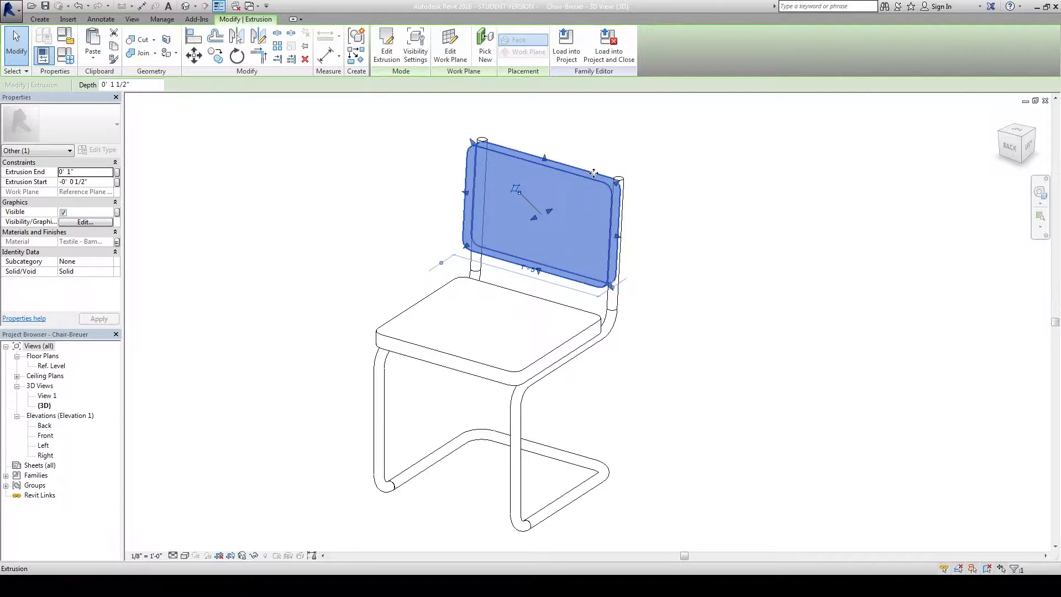
right_click(578, 218)
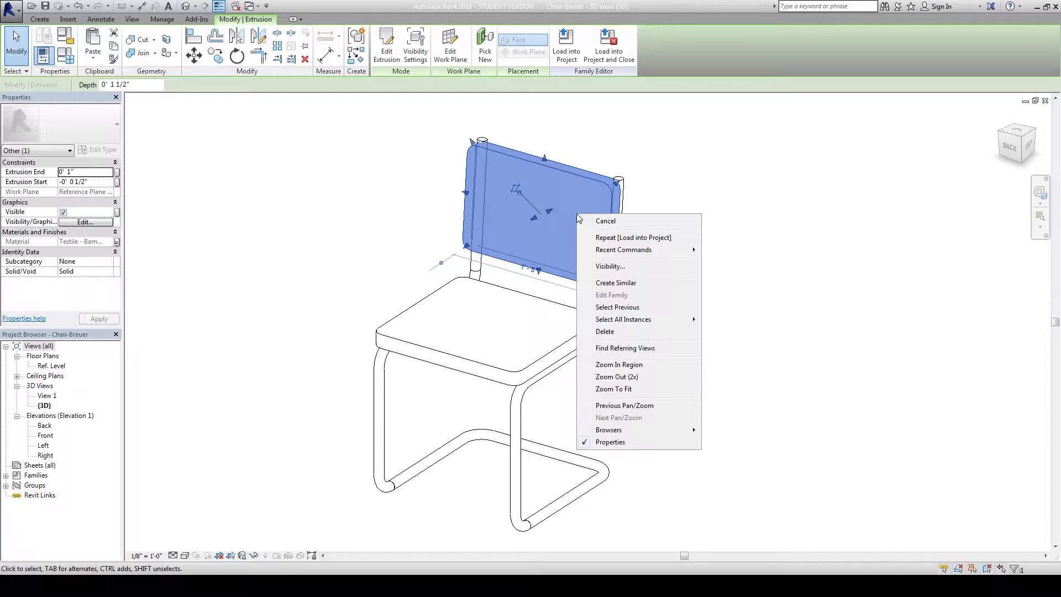
left_click(608, 266)
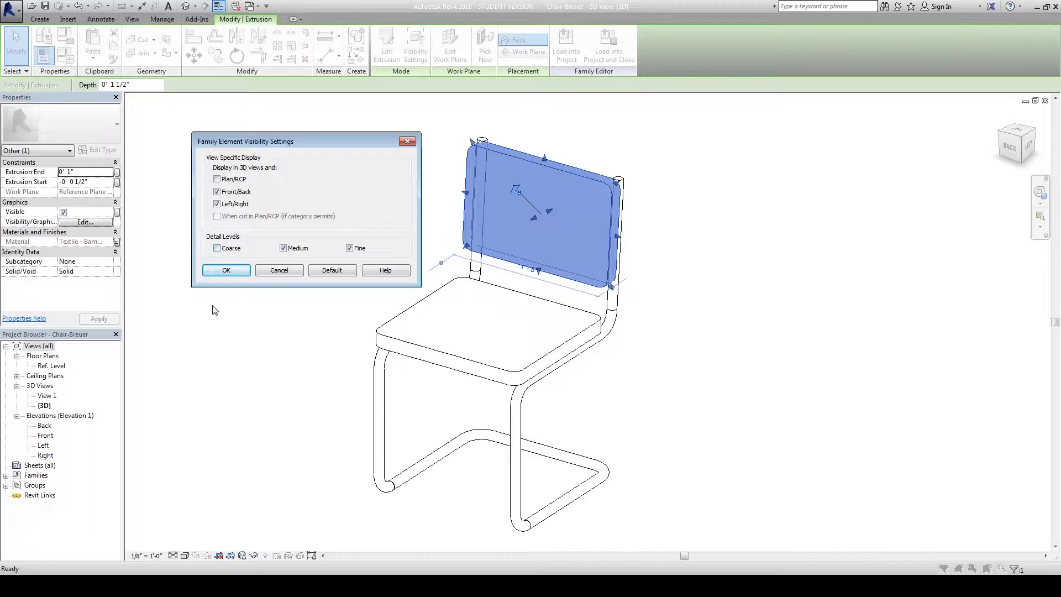
left_click(227, 271)
left_click(308, 325)
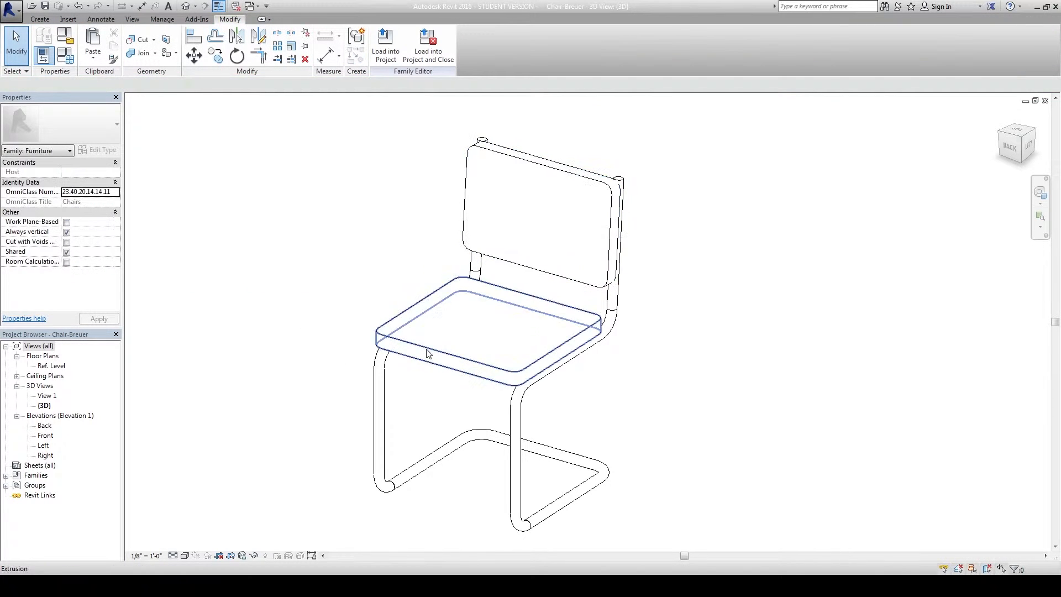
Set the chair seat's visibility to the Medium and Fine detail levels only, leaving Coarse off.
left_click(429, 350)
right_click(436, 344)
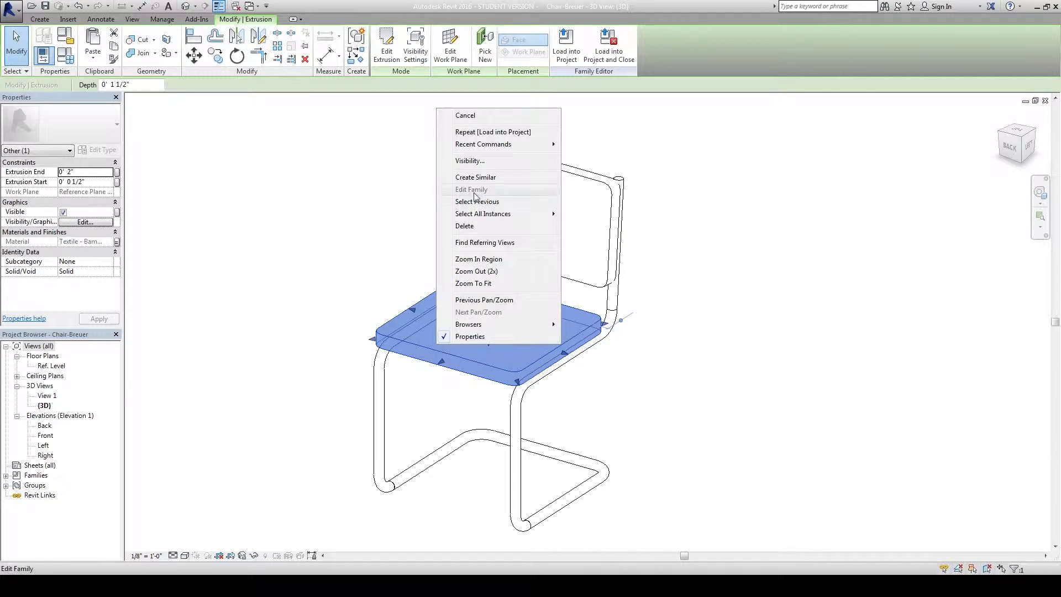
left_click(476, 161)
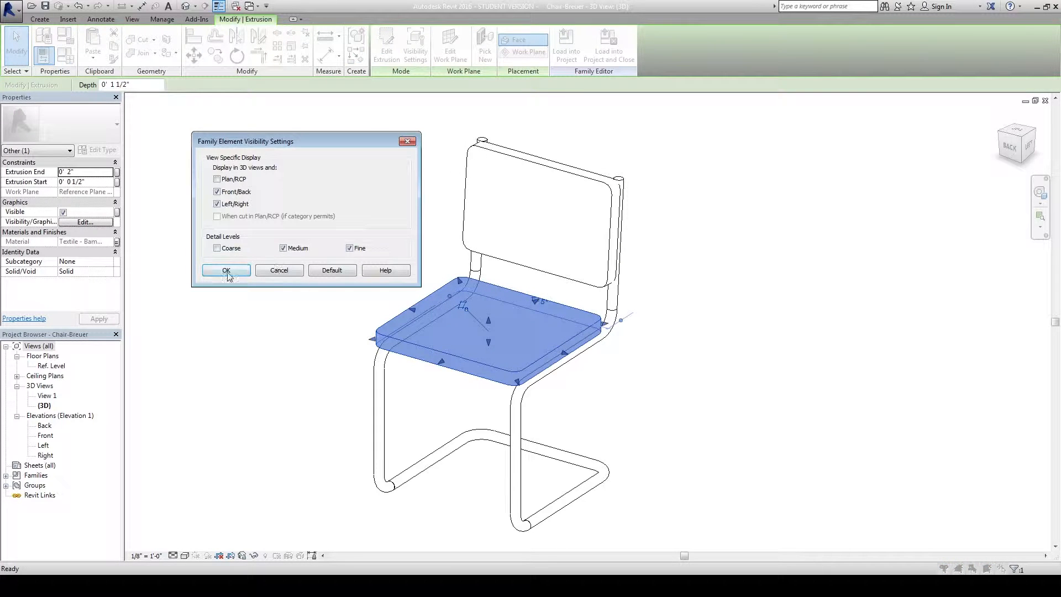
left_click(227, 270)
left_click(621, 478)
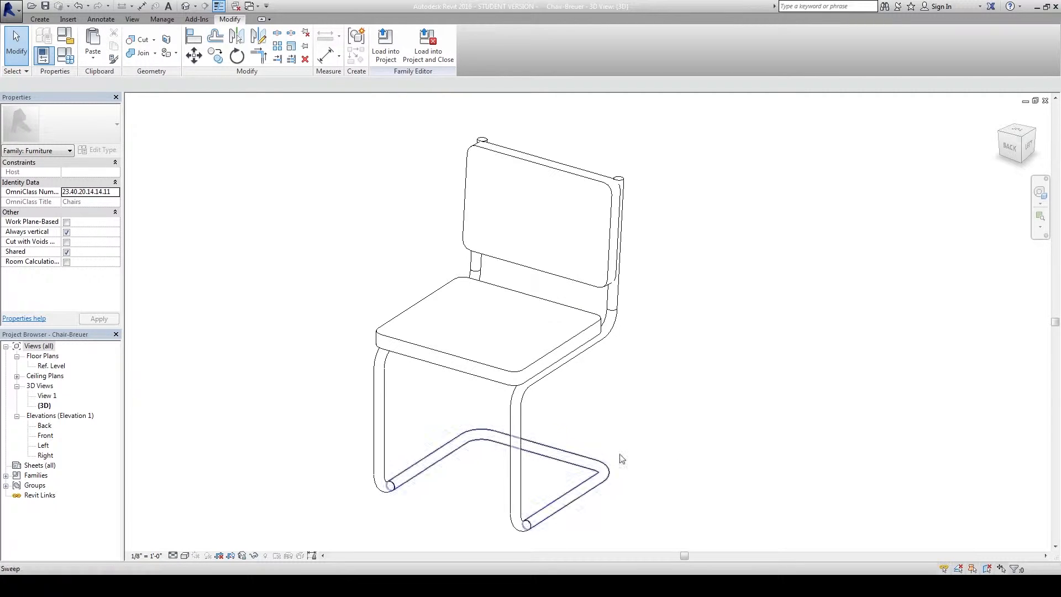
middle_click_drag(672, 449, 684, 446)
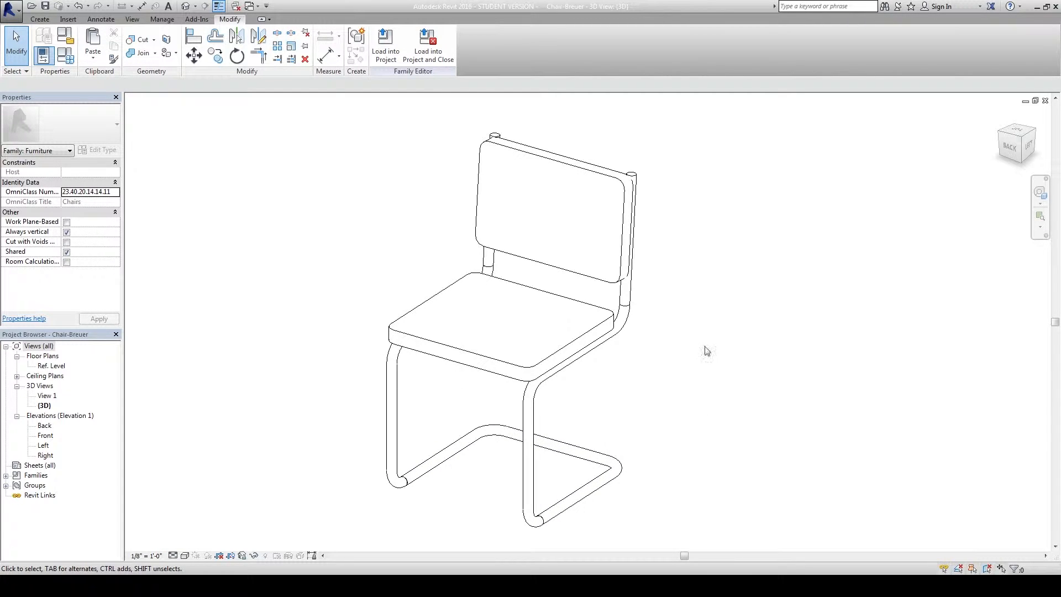
Load the edited chair family into Assignment Three_Site_Beginning.rvt, overwriting the existing version.
left_click(386, 47)
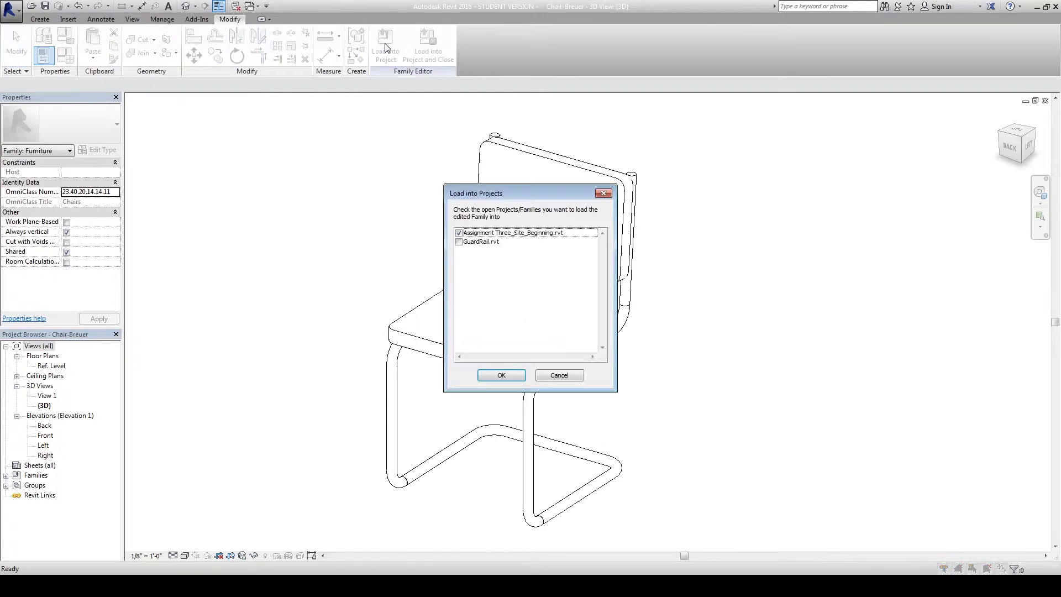
left_click(502, 376)
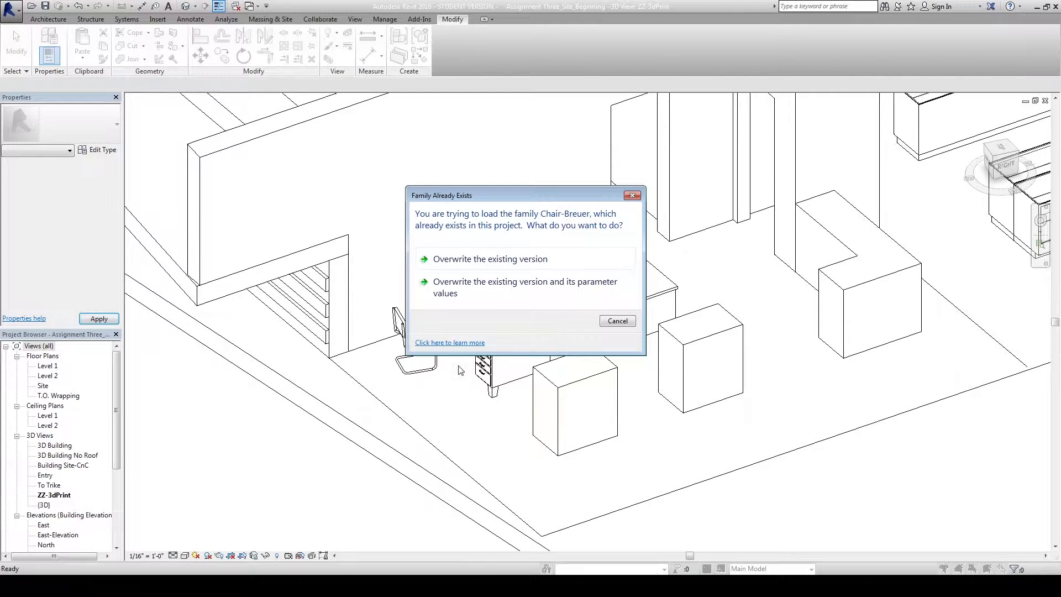
left_click(454, 258)
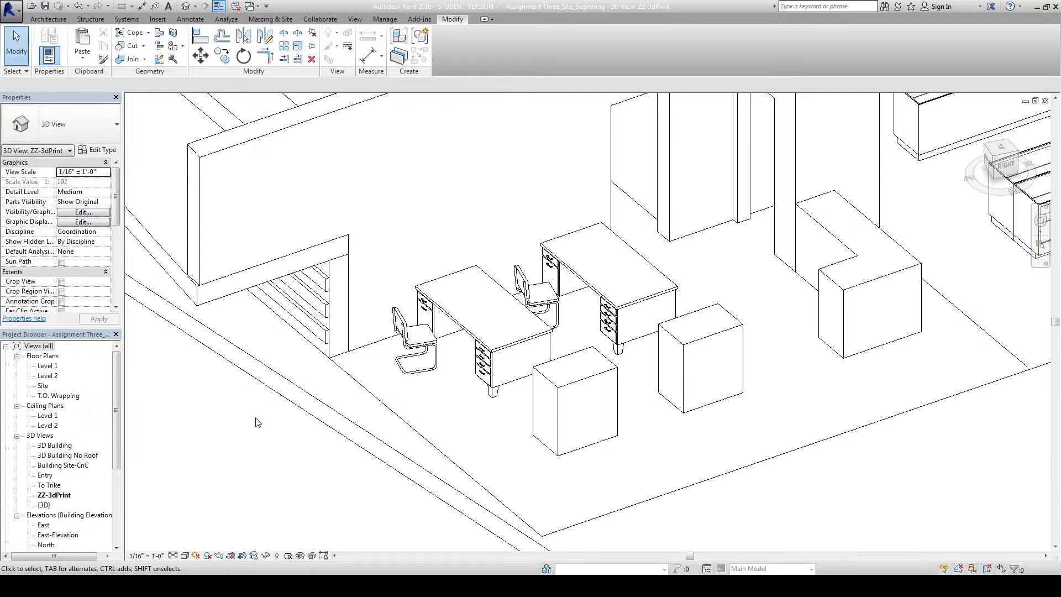
Check how the furniture displays at Coarse detail level, and return the 3D view to Medium.
left_click(173, 556)
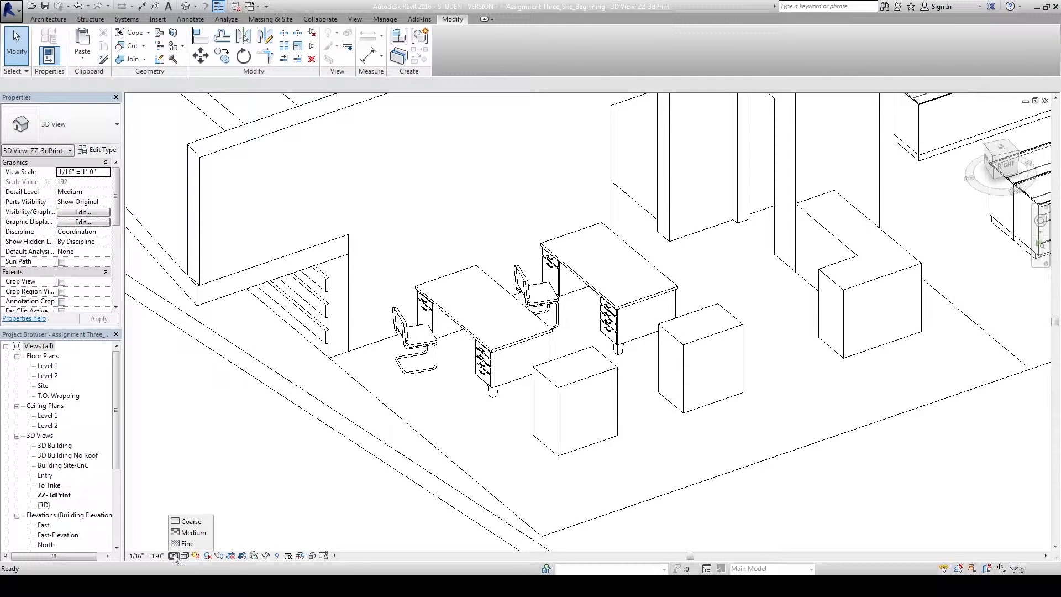
left_click(191, 523)
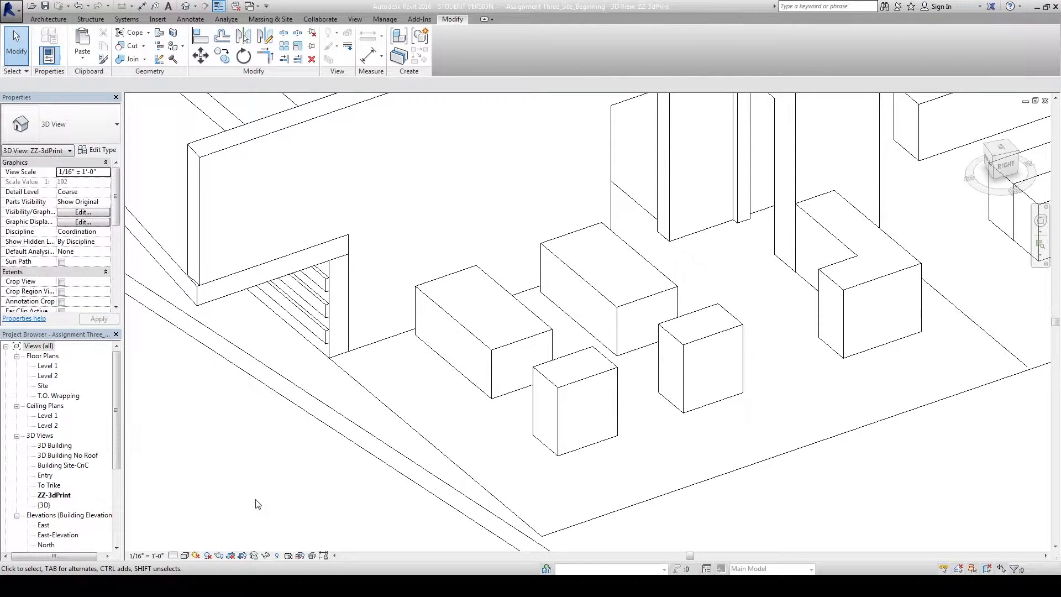
left_click(173, 556)
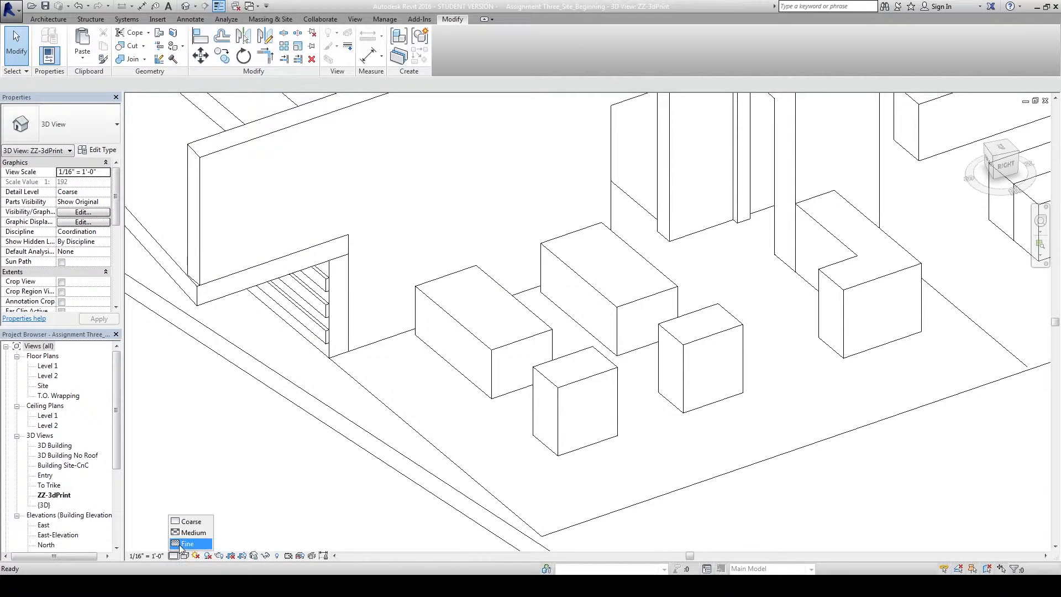
left_click(187, 533)
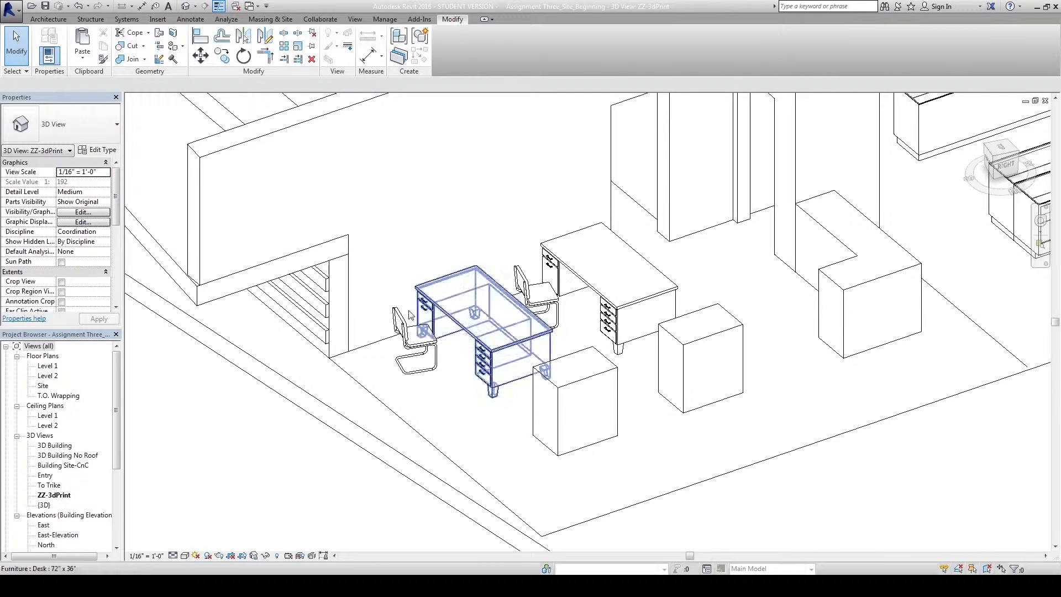
Open the family of the chair standing between the two desks for editing.
left_click(545, 291)
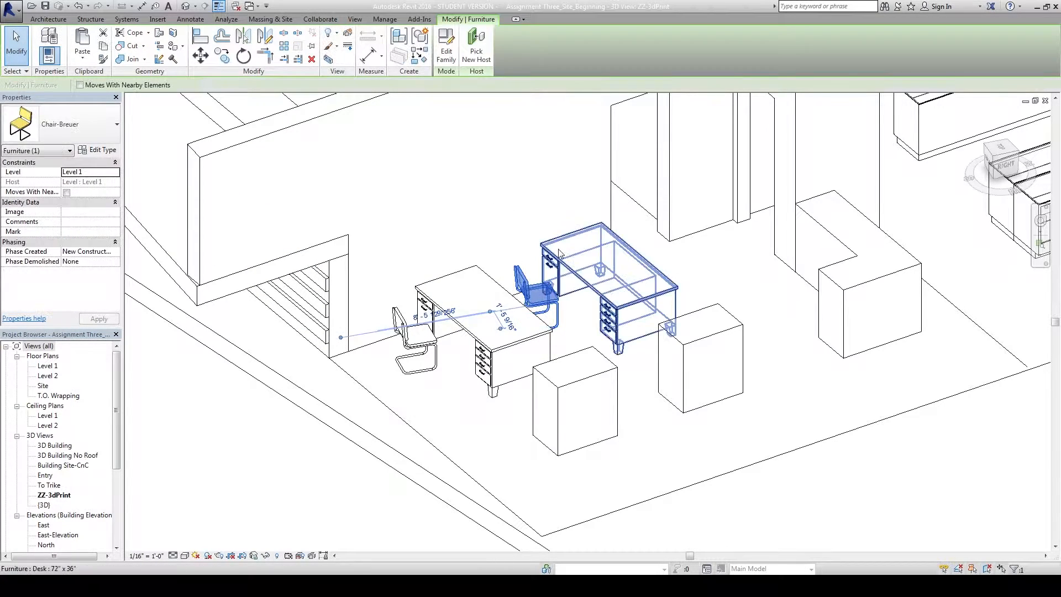
left_click(446, 51)
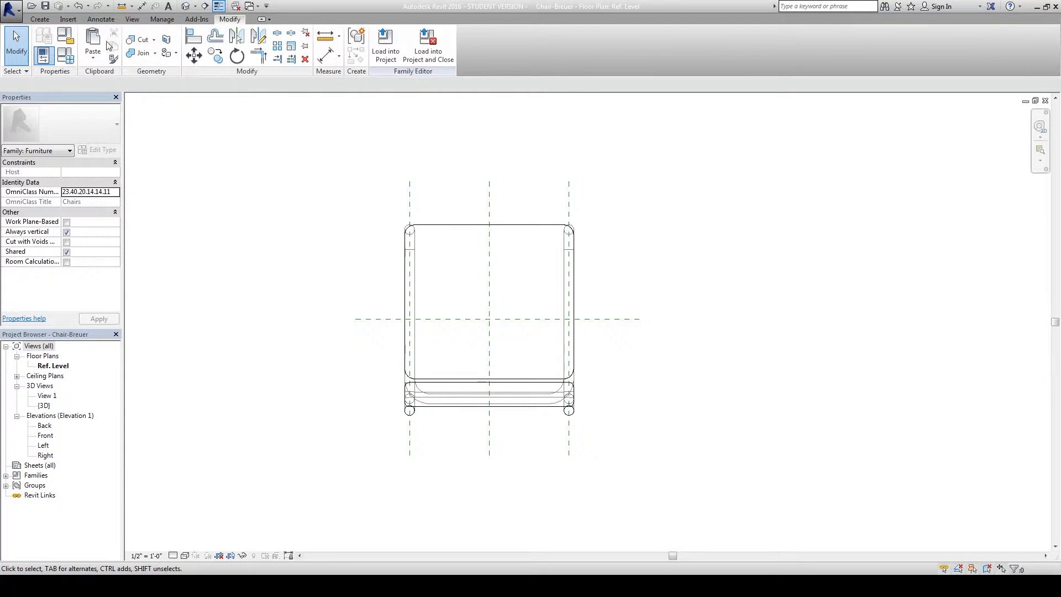
left_click(41, 19)
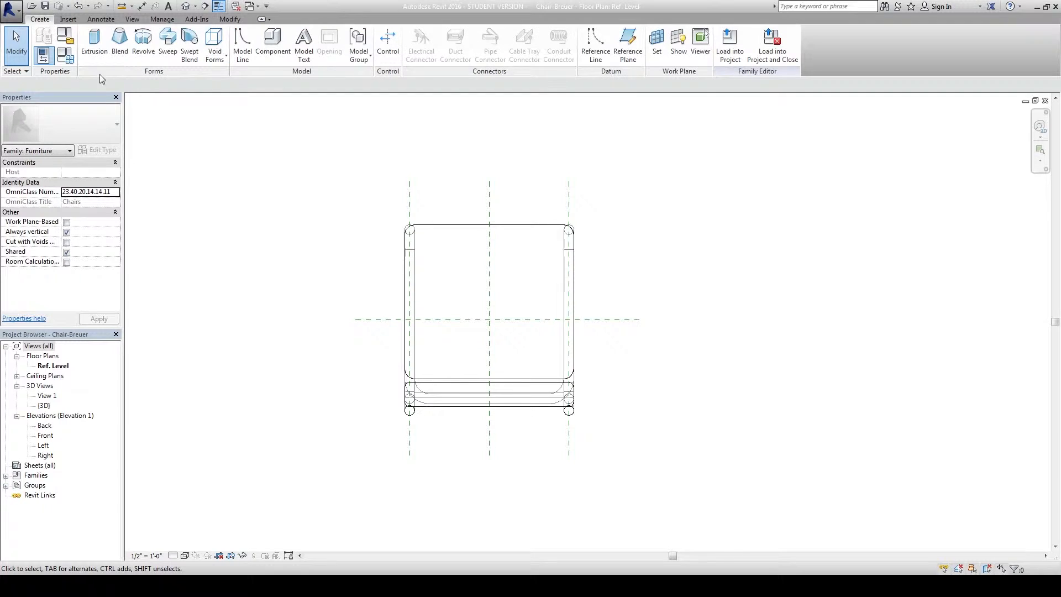
Start an extrusion and sketch four straight profile lines around the chair's footprint in plan, leaving one back corner open.
left_click(94, 43)
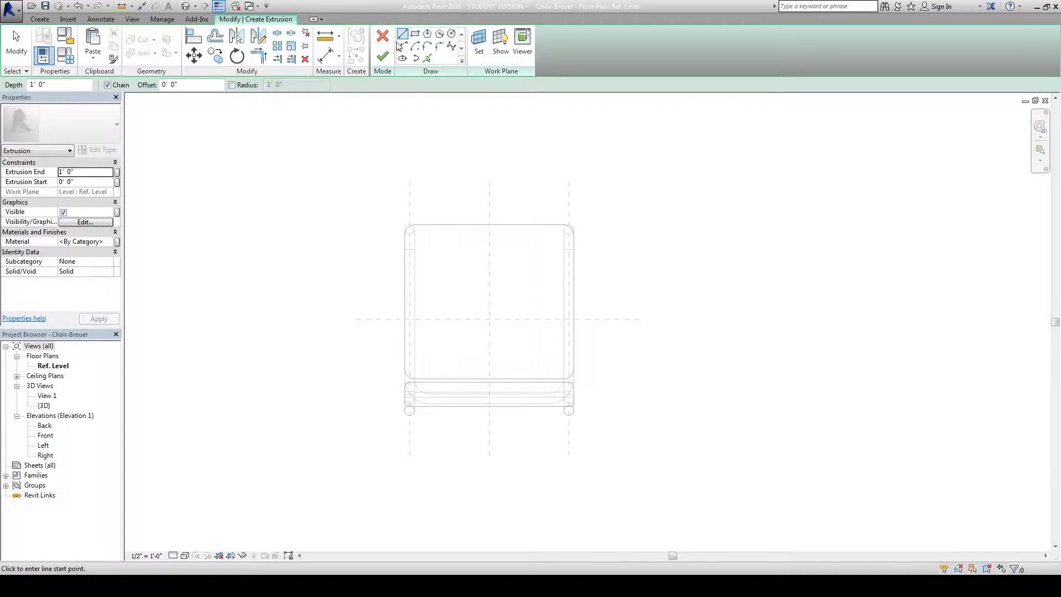
scroll(408, 227, "up", 3)
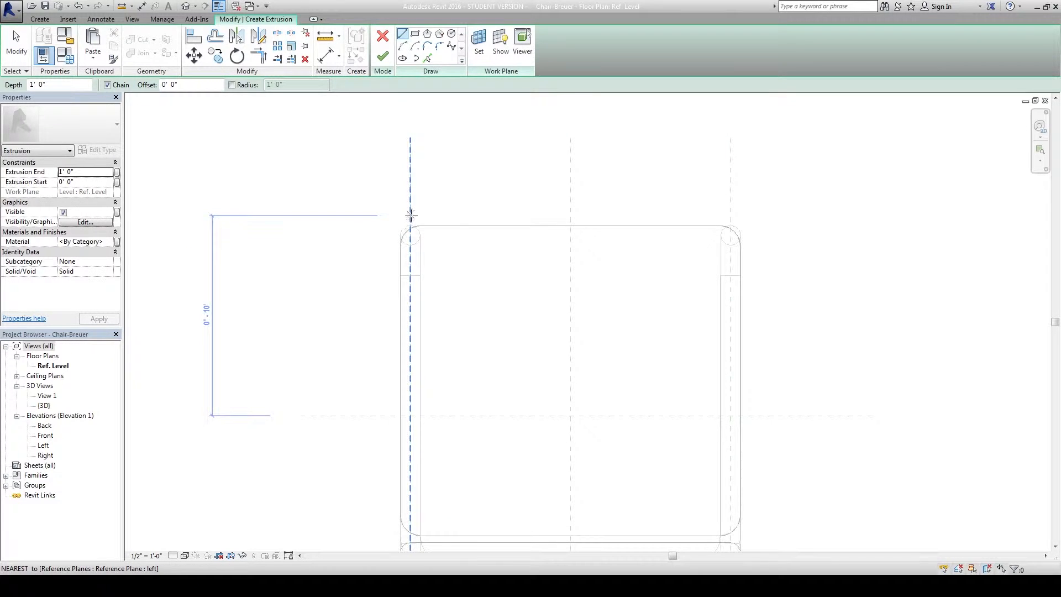
left_click(471, 226)
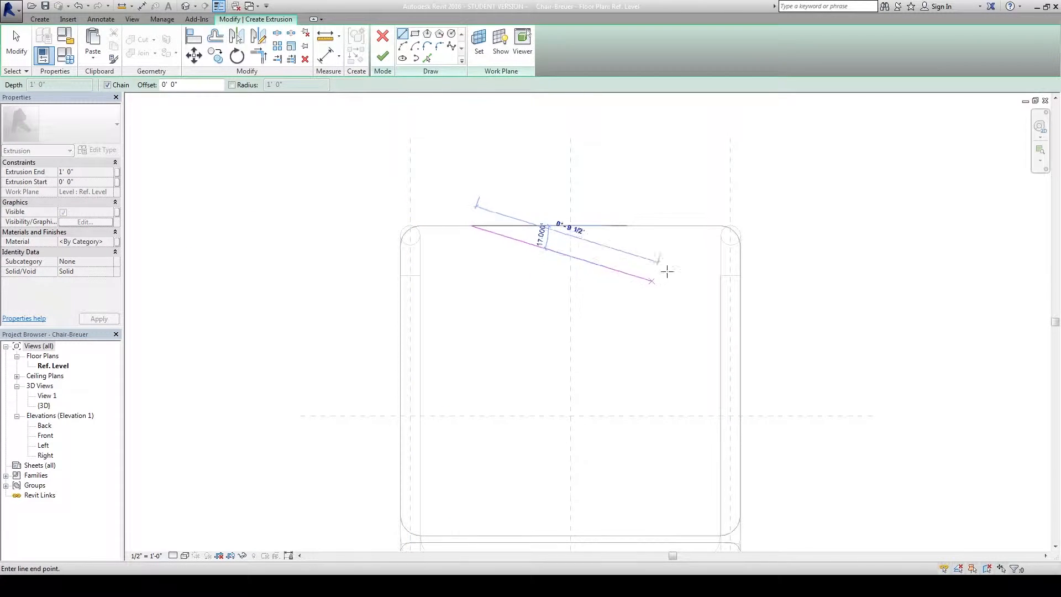
left_click(732, 226)
scroll(779, 300, "down", 2)
scroll(756, 301, "up", 3)
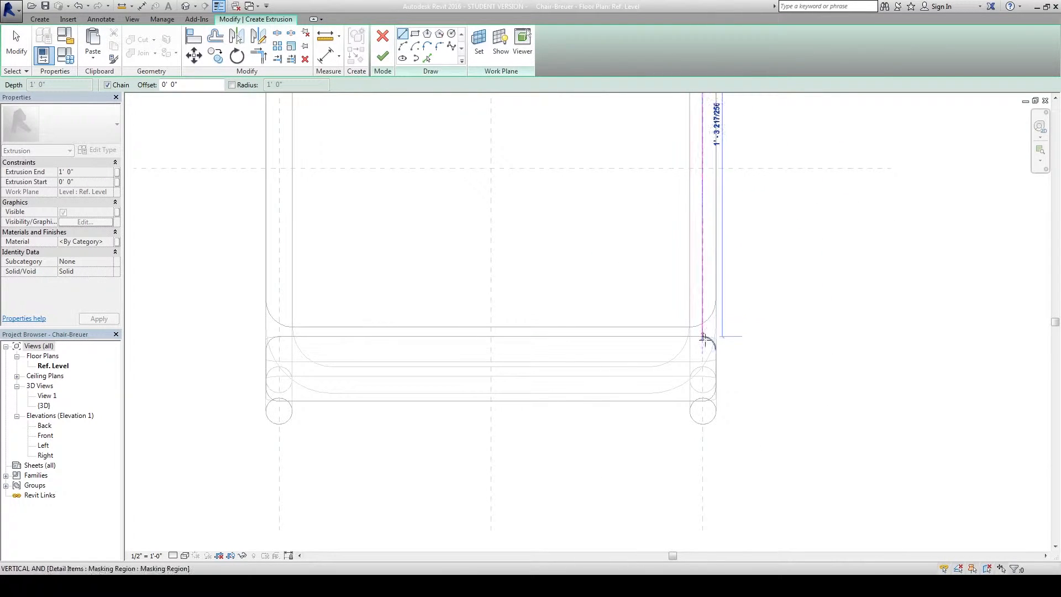
left_click(702, 380)
scroll(655, 358, "down", 1)
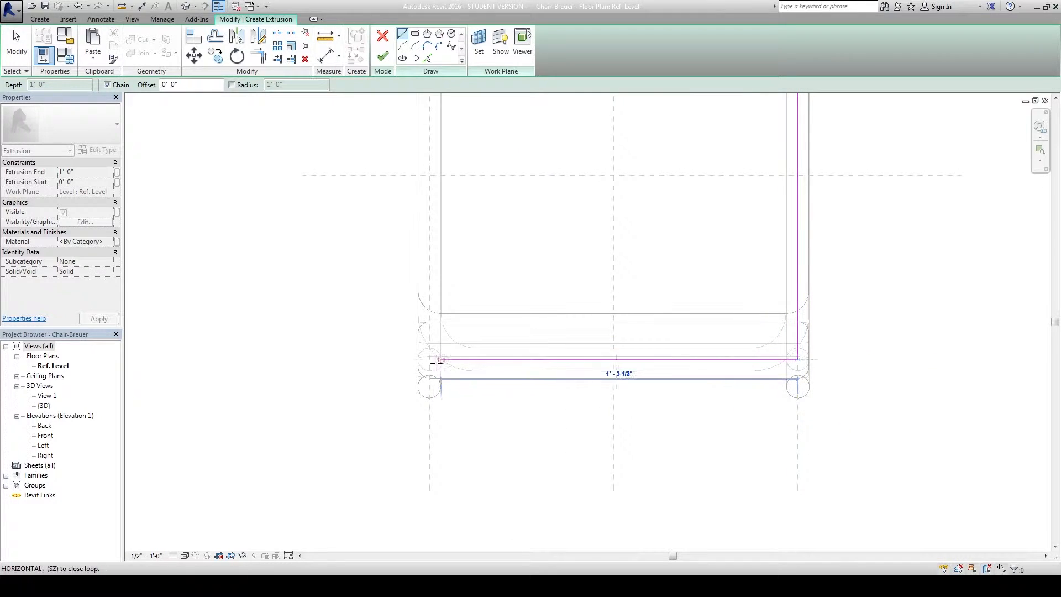
left_click(429, 360)
scroll(514, 218, "down", 2)
middle_click_drag(514, 218, 504, 342)
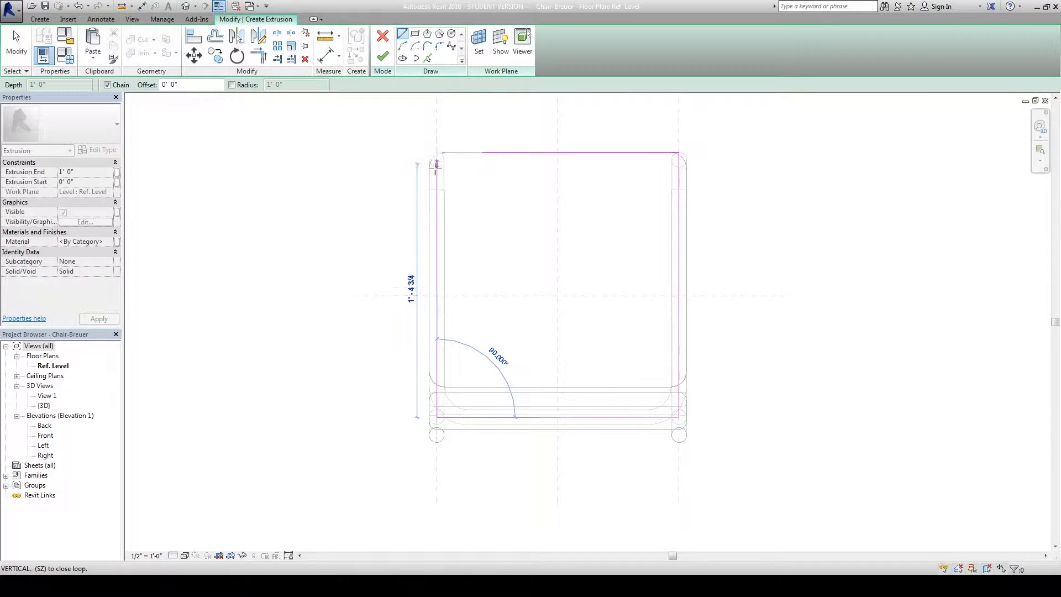
left_click(437, 206)
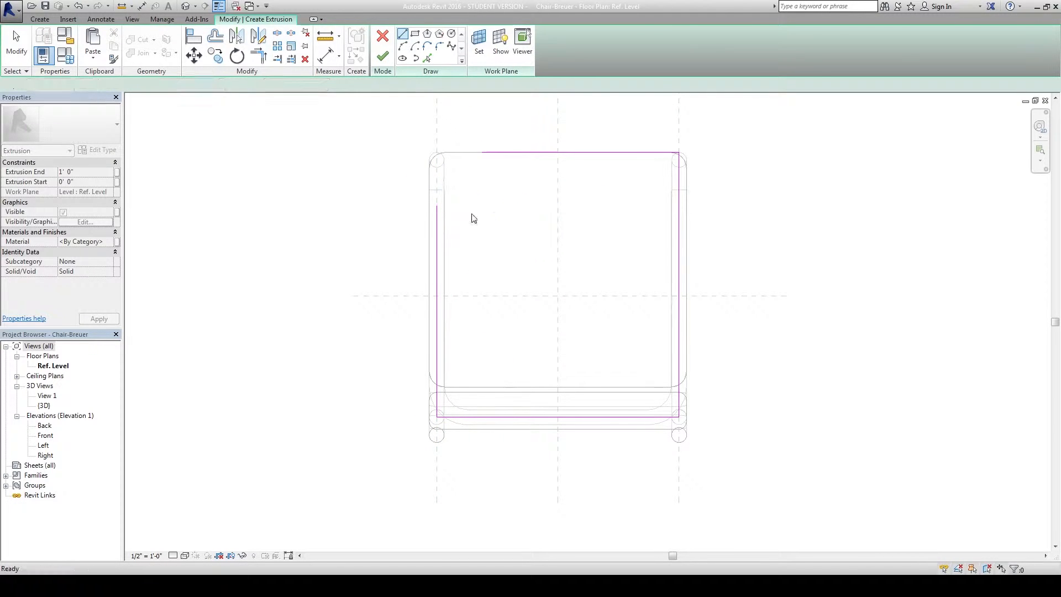
key("Escape")
key("Escape")
Join the two open profile lines into a corner, closing the rectangle at about 1' 4" by 1' 5 1/2".
left_click(439, 214)
left_click(494, 153)
scroll(506, 201, "down", 2)
middle_click_drag(513, 210, 499, 209)
key("Escape")
scroll(512, 214, "up", 2)
Lock the profile's two side lines to the chair's left and right reference planes.
mouse_move(656, 203)
left_mouse_down()
mouse_move(613, 203)
mouse_move(656, 204)
left_mouse_up()
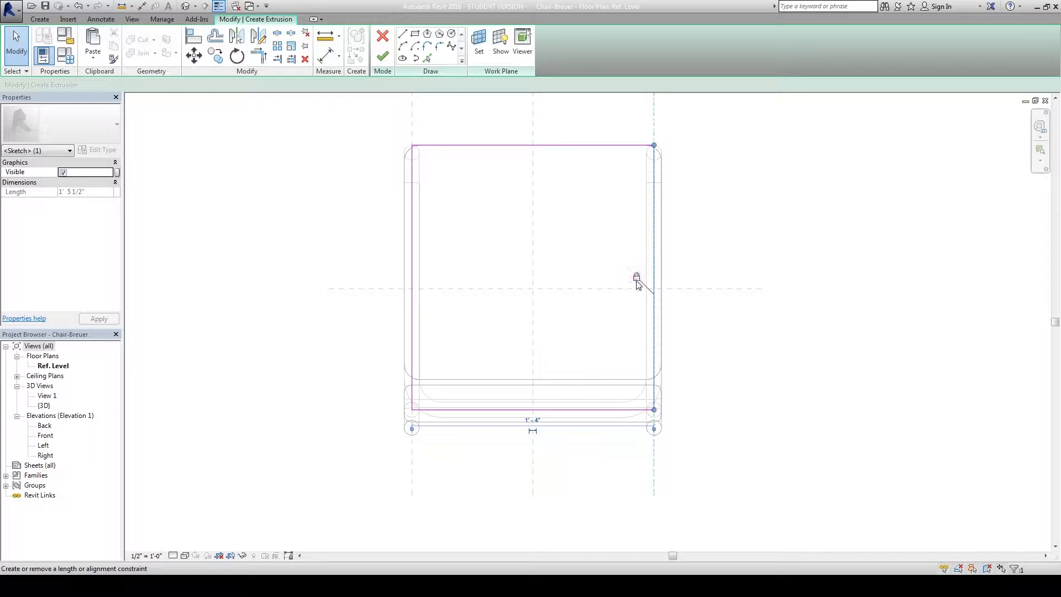
mouse_move(417, 263)
left_mouse_down()
mouse_move(446, 260)
mouse_move(412, 254)
left_mouse_up()
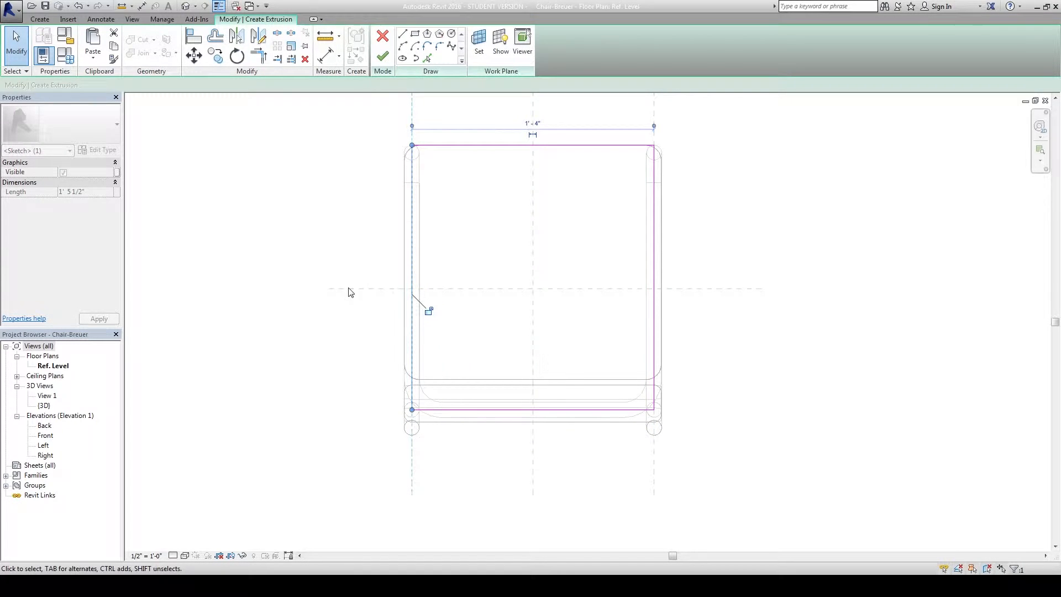
left_click(429, 310)
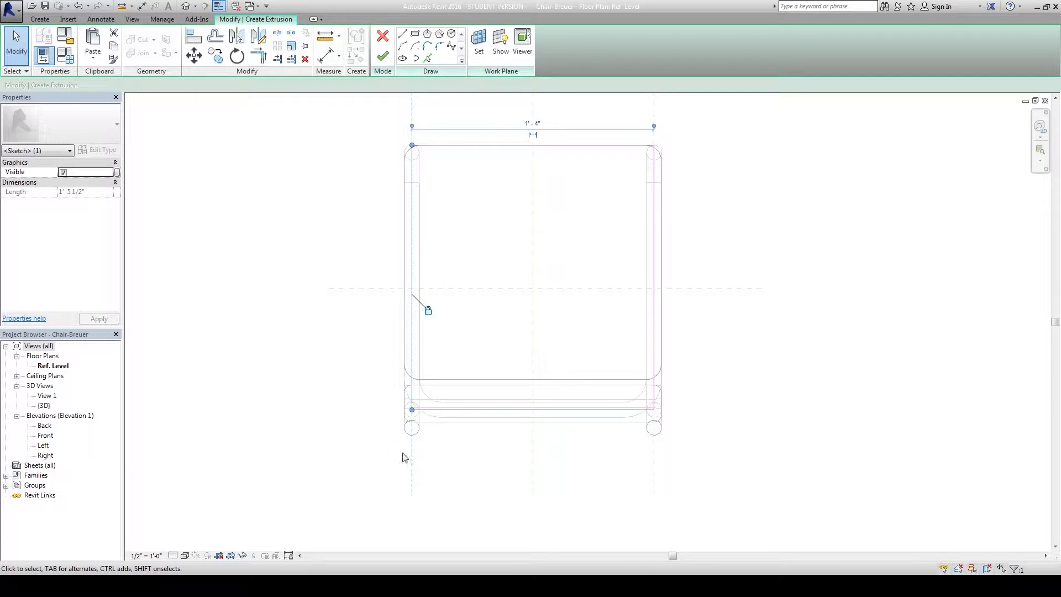
Finish the extrusion in the 3D view and stretch its top face up to the seat, to an extrusion end of 1' 6".
middle_click_drag(540, 228, 555, 240)
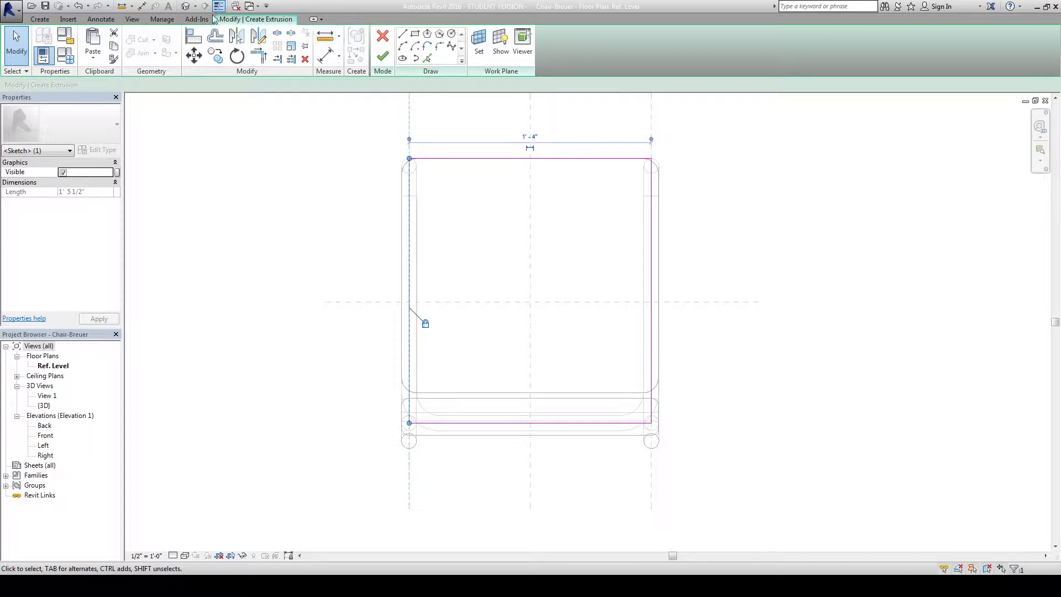
left_click(187, 6)
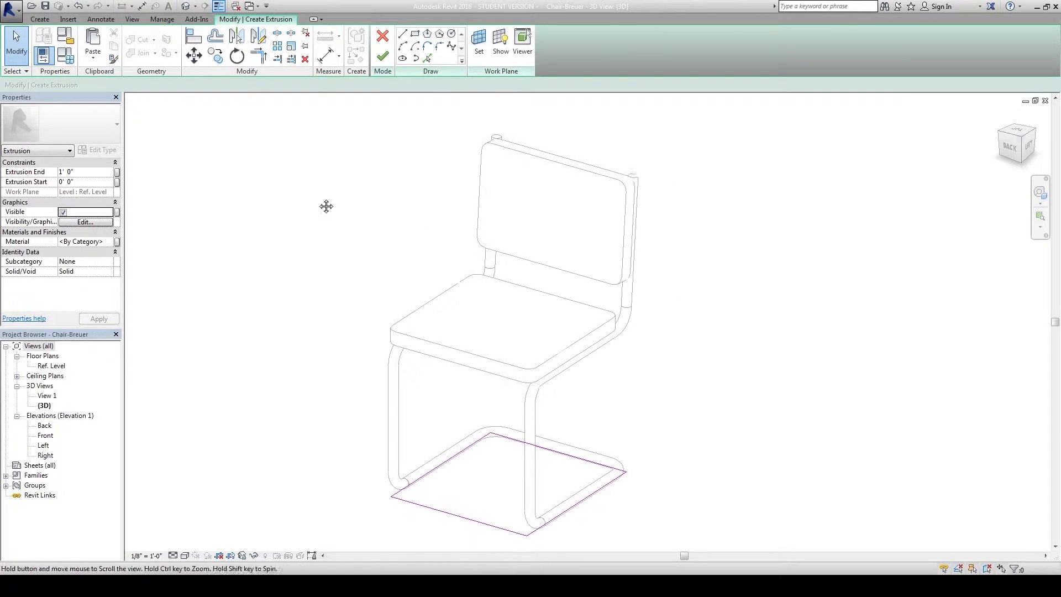
left_click(382, 56)
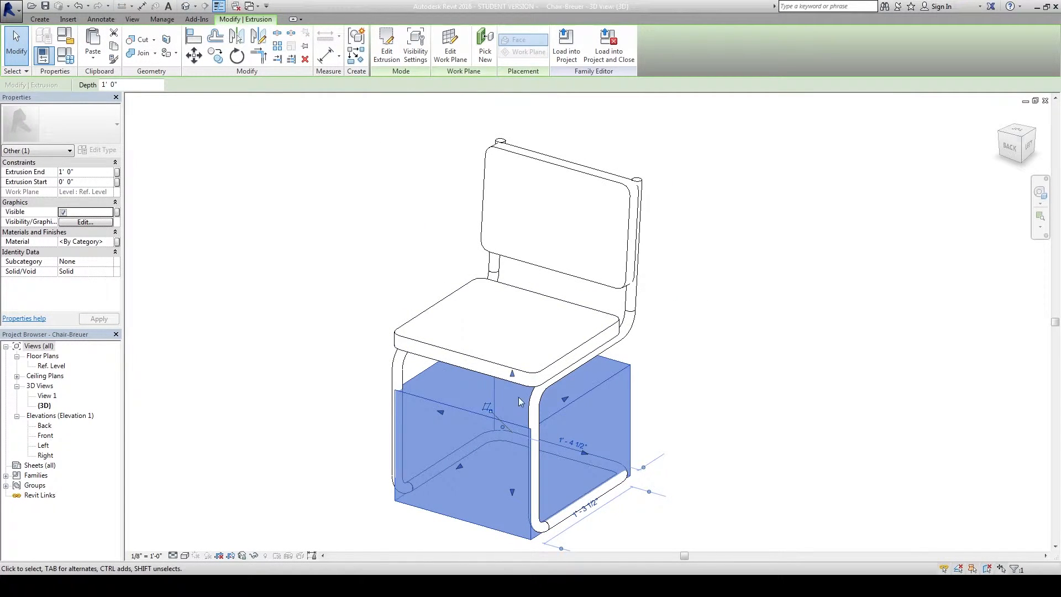
left_click_drag(512, 376, 512, 322)
left_click_drag(513, 324, 512, 320)
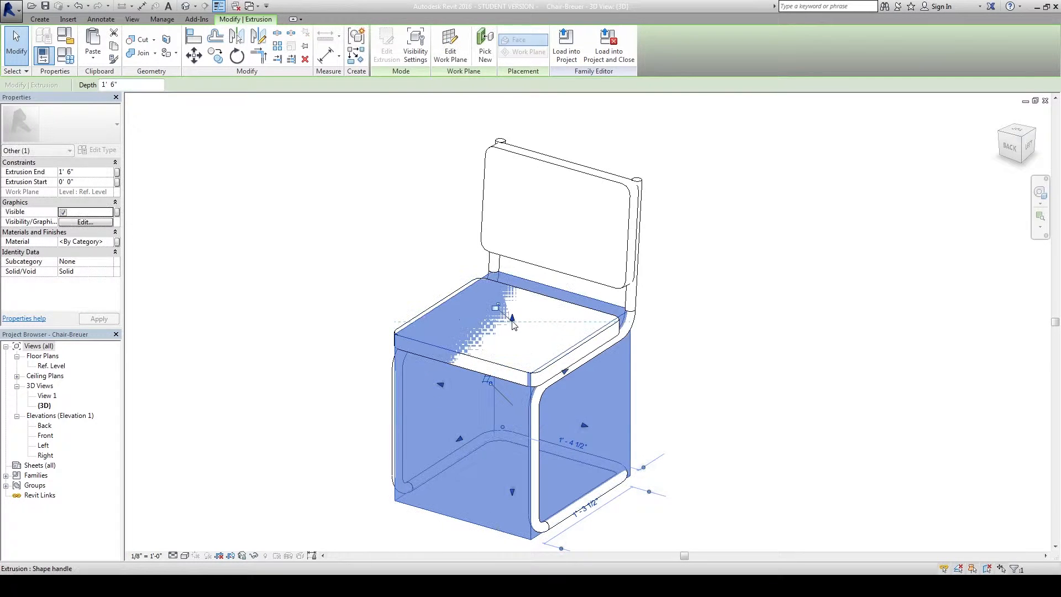
left_click(374, 263)
Set the new block's visibility to the Coarse detail level only, turning Medium and Fine off.
middle_click_drag(375, 263, 436, 249, "shift")
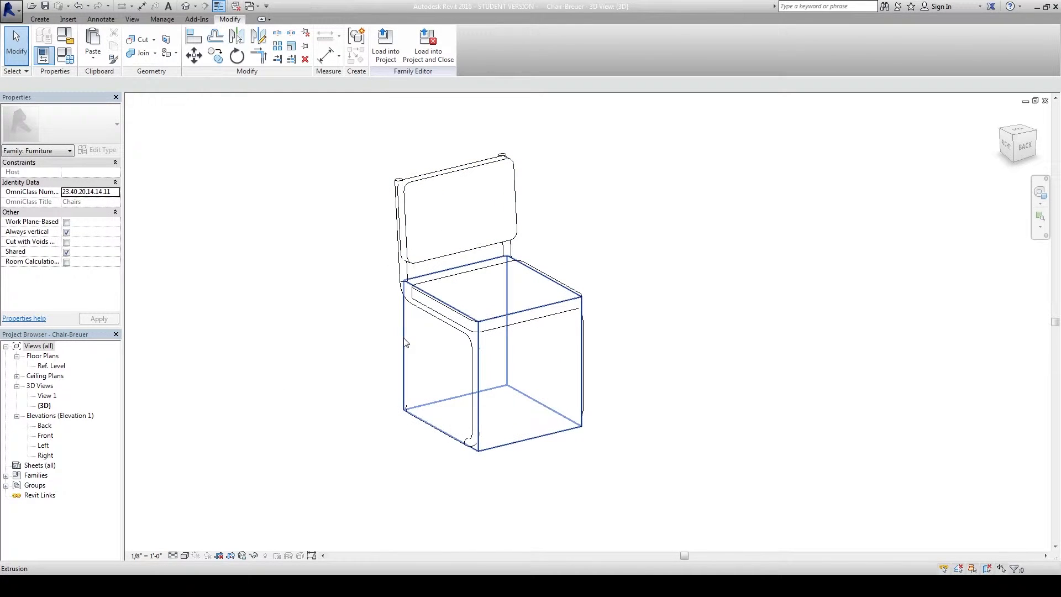
scroll(350, 356, "up", 2)
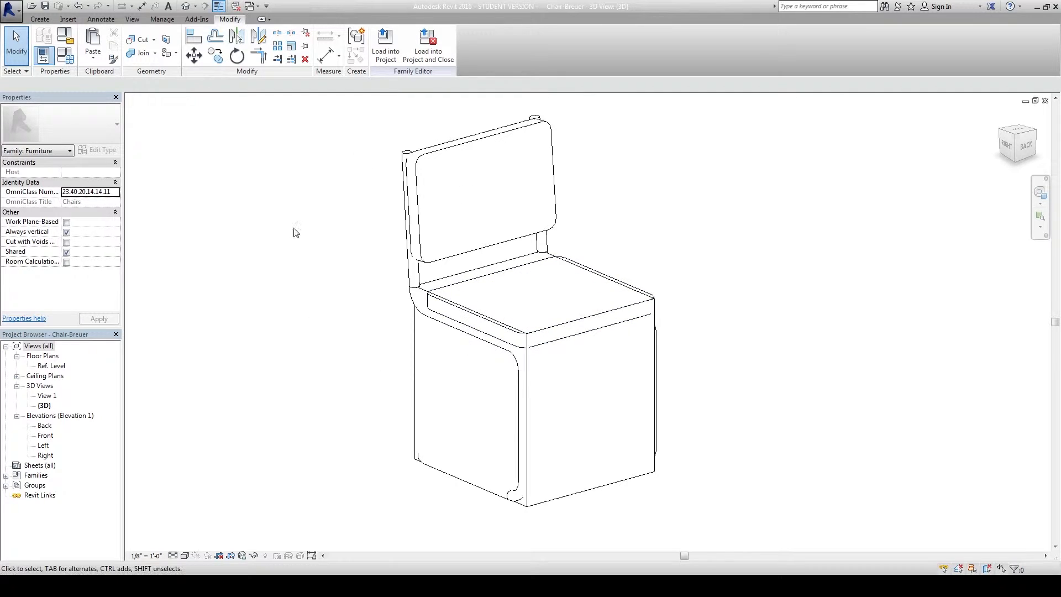
scroll(293, 287, "down", 2)
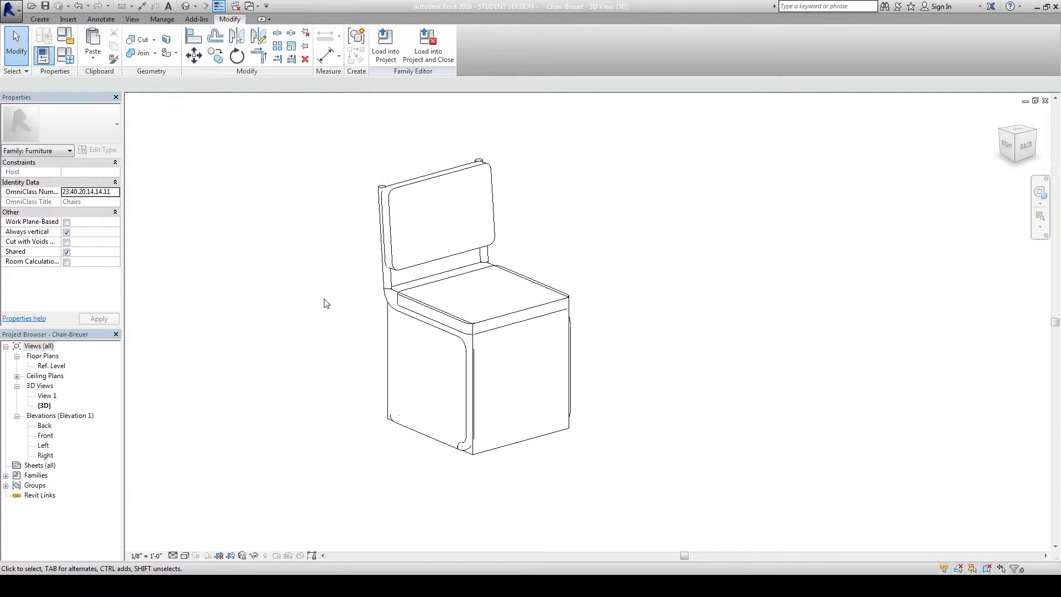
left_click(385, 360)
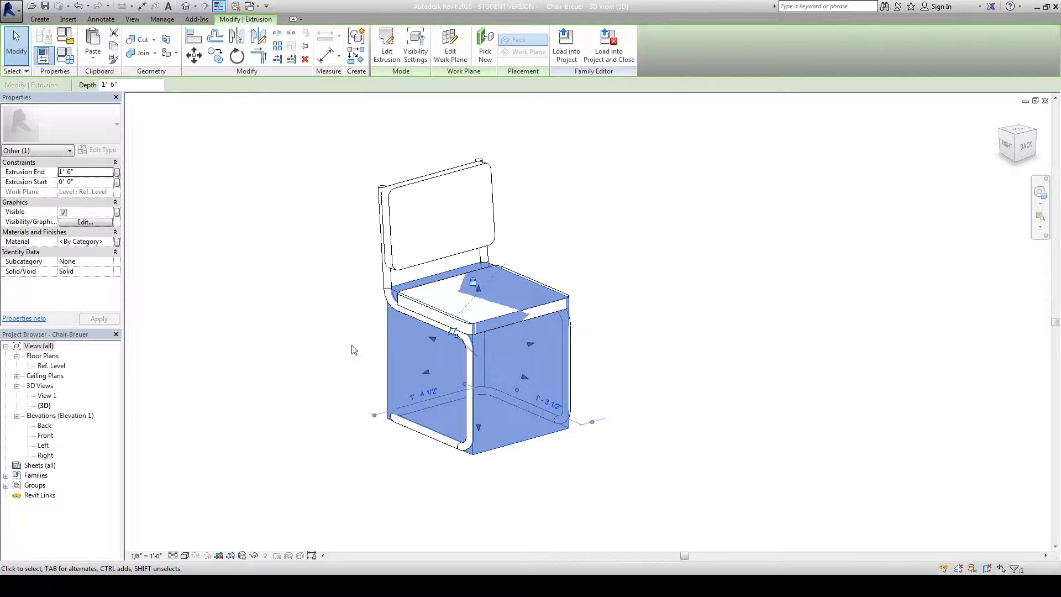
right_click(393, 361)
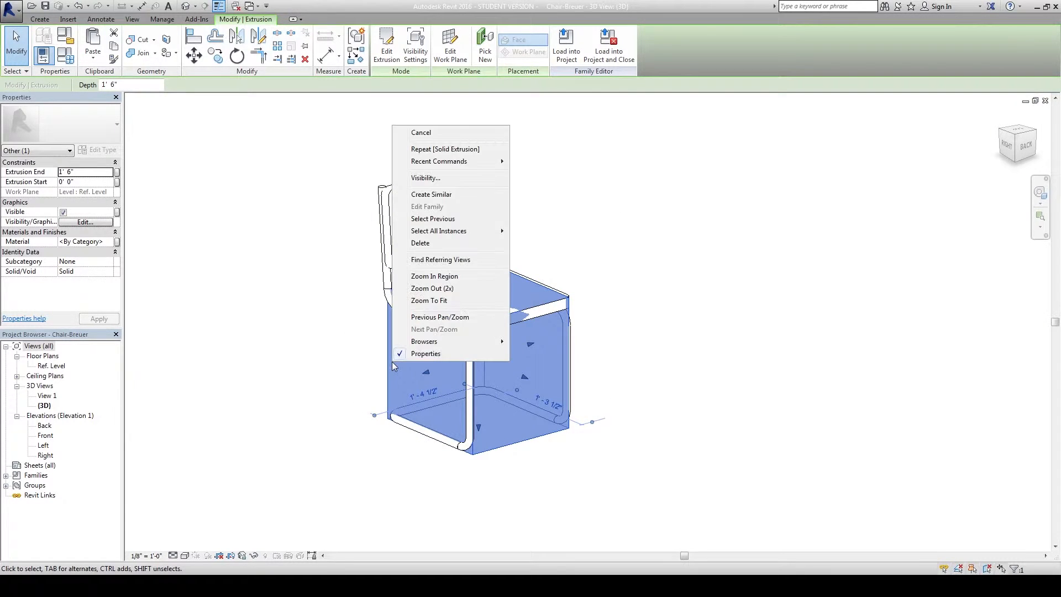
left_click(442, 178)
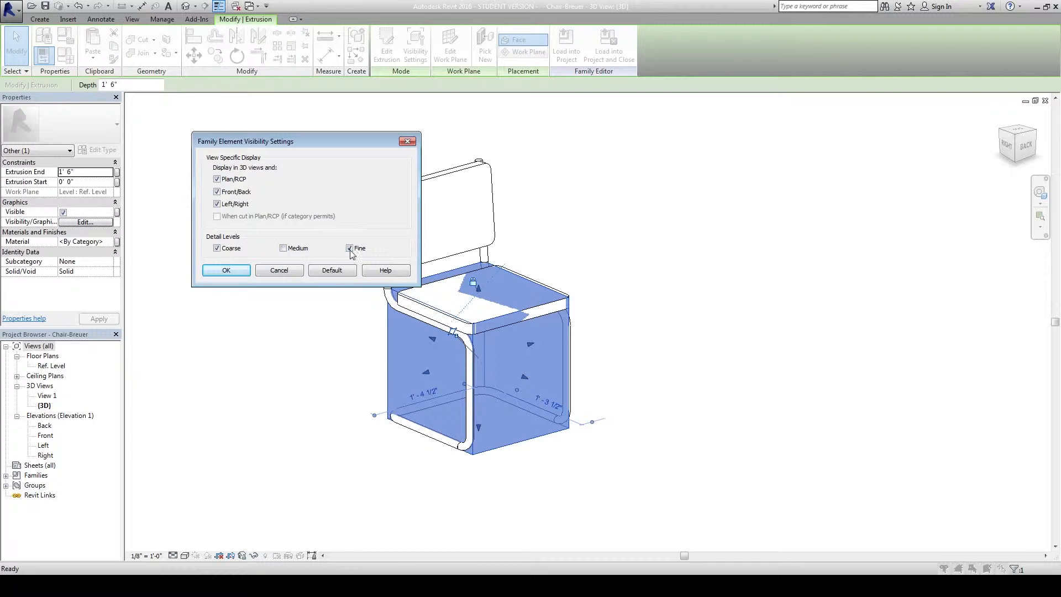
left_click(225, 270)
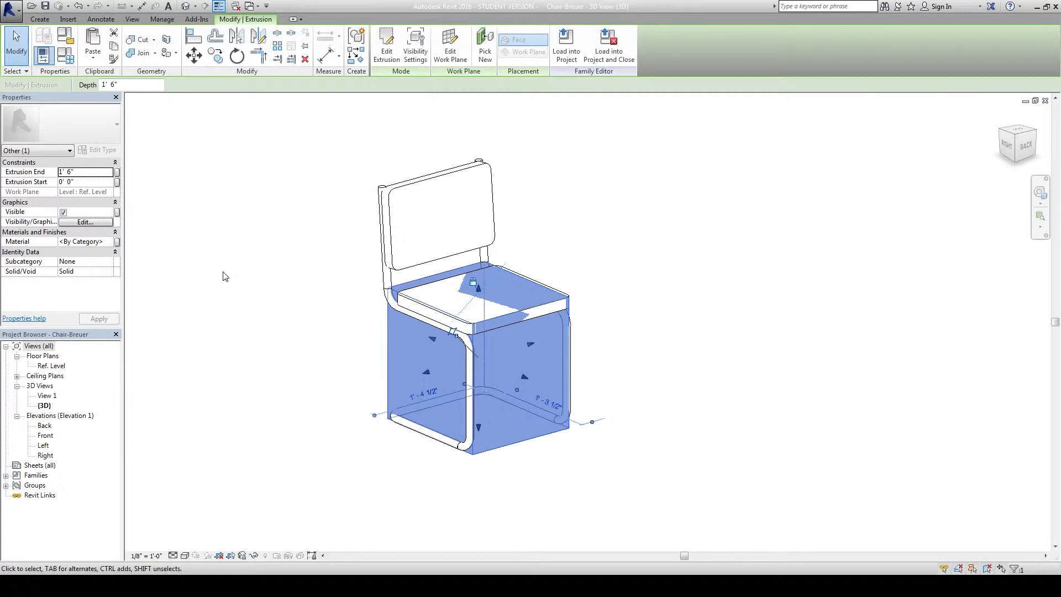
left_click(226, 276)
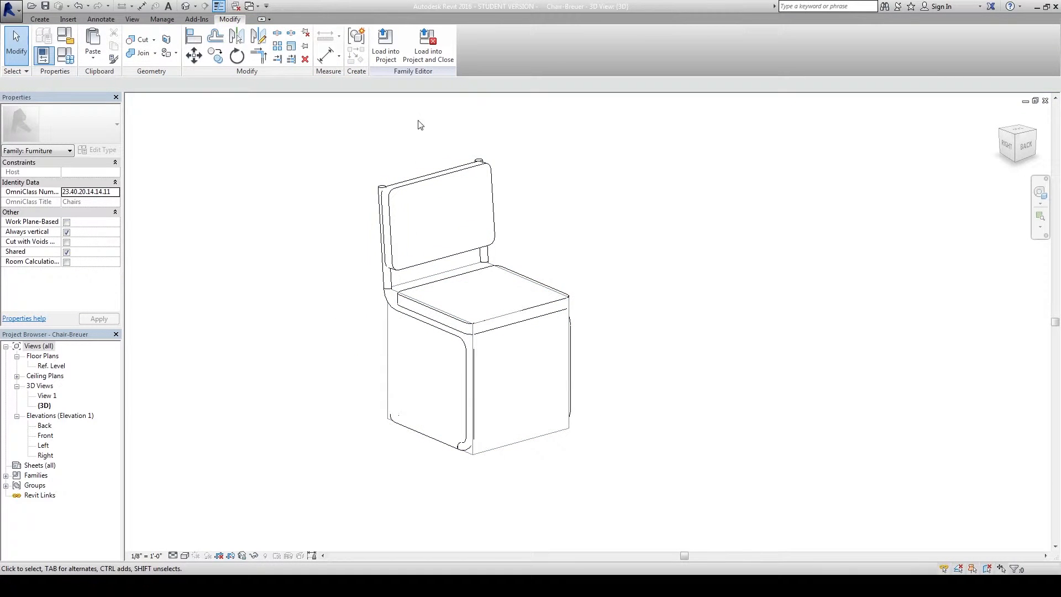
Load the chair family with its new block into Assignment Three_Site_Beginning.rvt, overwriting the existing version.
left_click(385, 47)
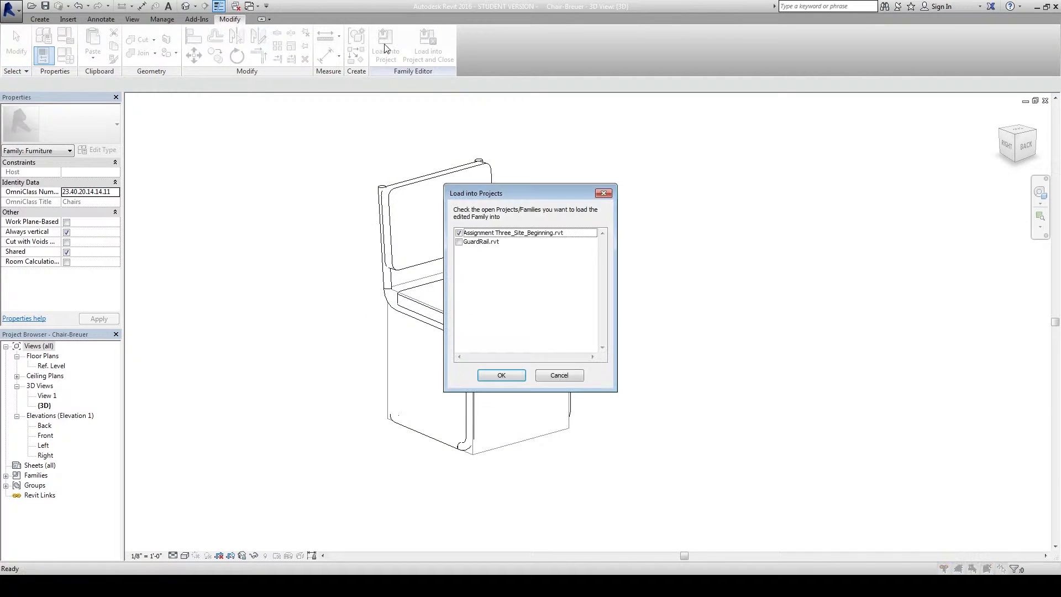
left_click(500, 375)
left_click(490, 258)
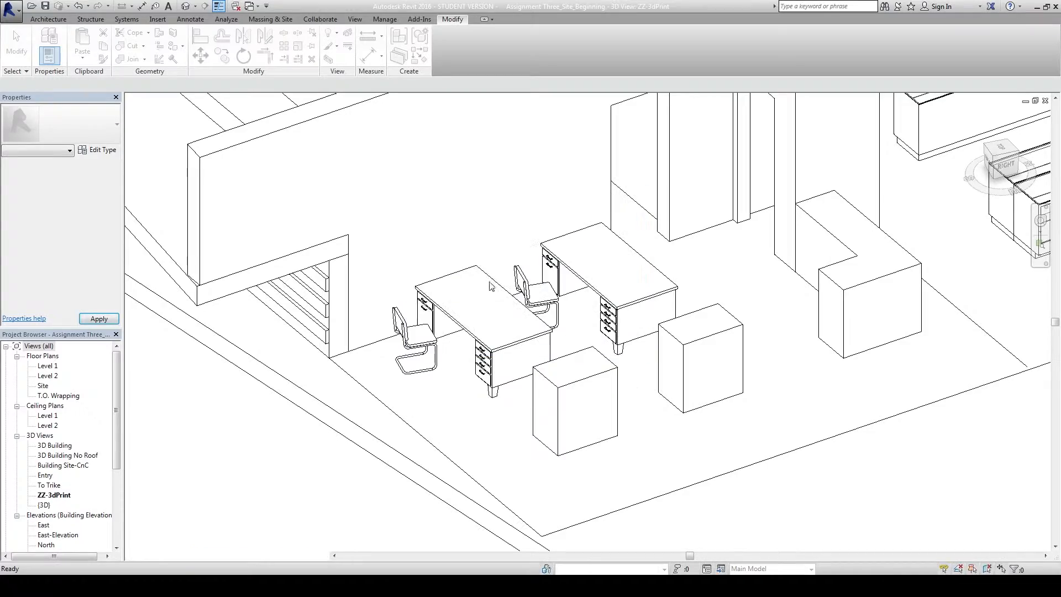
Set the ZZ-3dPrint view's detail level to Coarse with the building's furnished rooms in view.
scroll(648, 381, "down", 2)
middle_click_drag(648, 381, 539, 430)
middle_click_drag(569, 390, 652, 378, "shift")
scroll(651, 378, "down", 3)
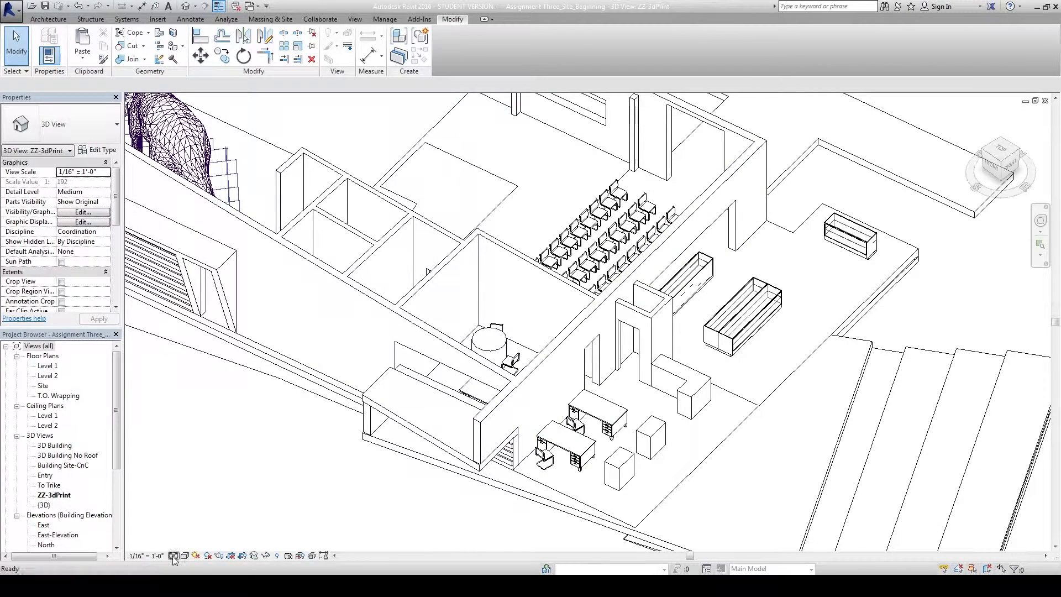
left_click(173, 555)
left_click(188, 522)
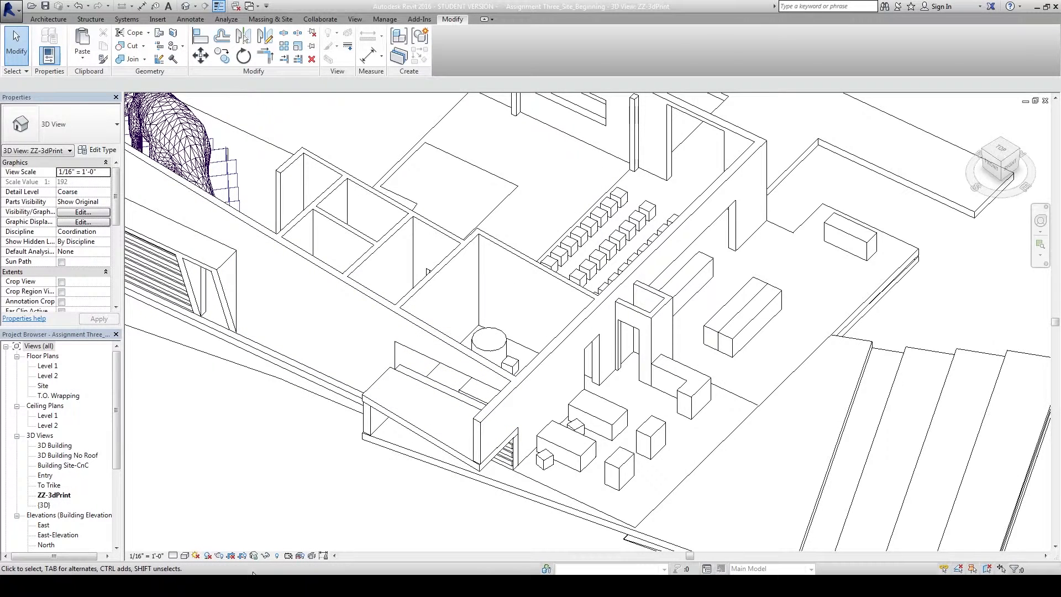
middle_click_drag(333, 481, 297, 439)
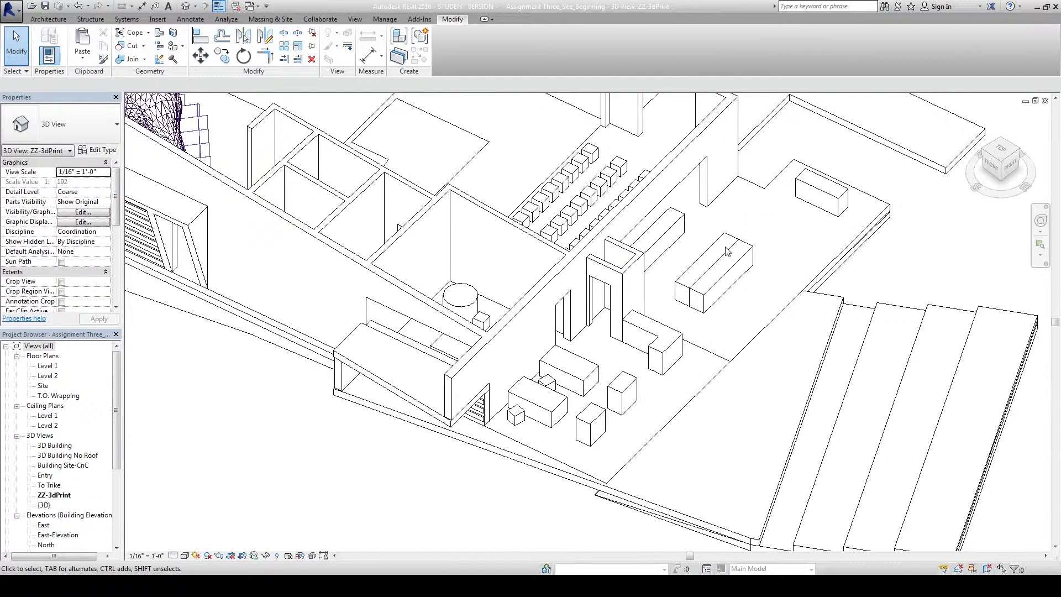
Compare the glass cabinets, desks and chairs at Medium detail level and return the view to Coarse.
left_click(714, 259)
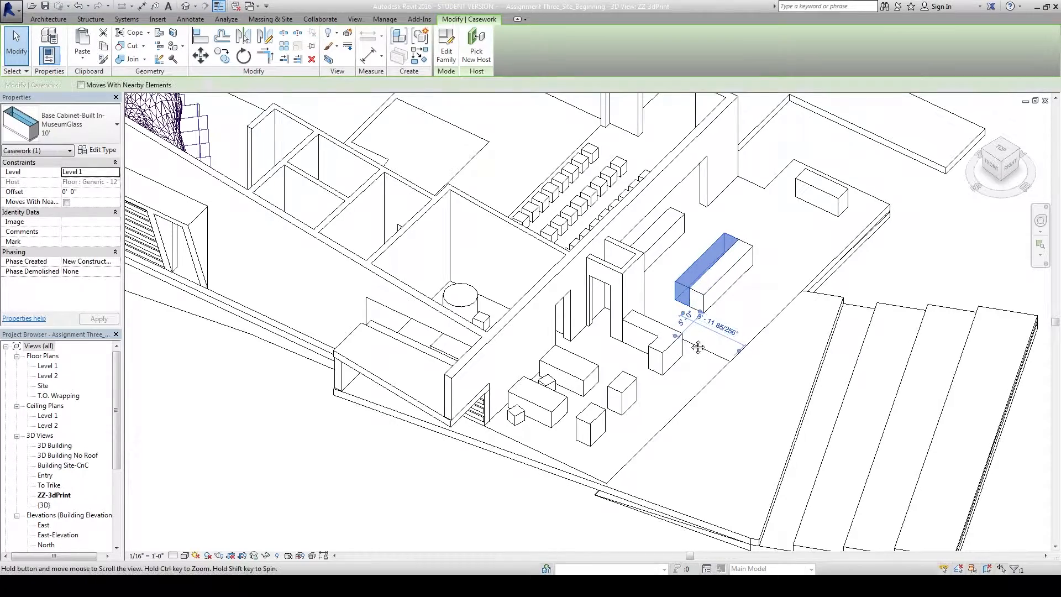
scroll(698, 332, "up", 4)
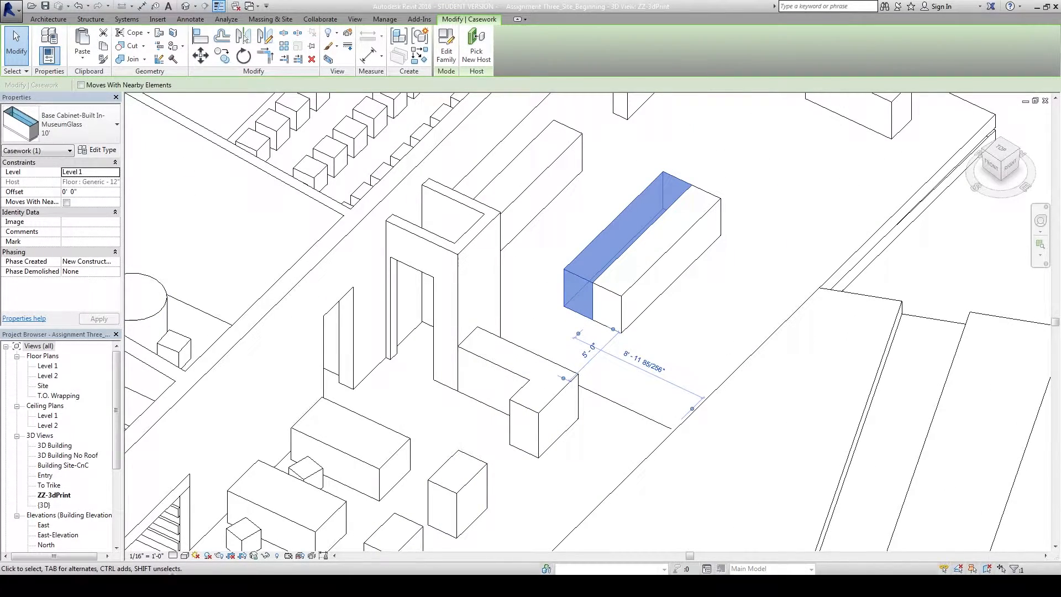
left_click(173, 557)
left_click(187, 534)
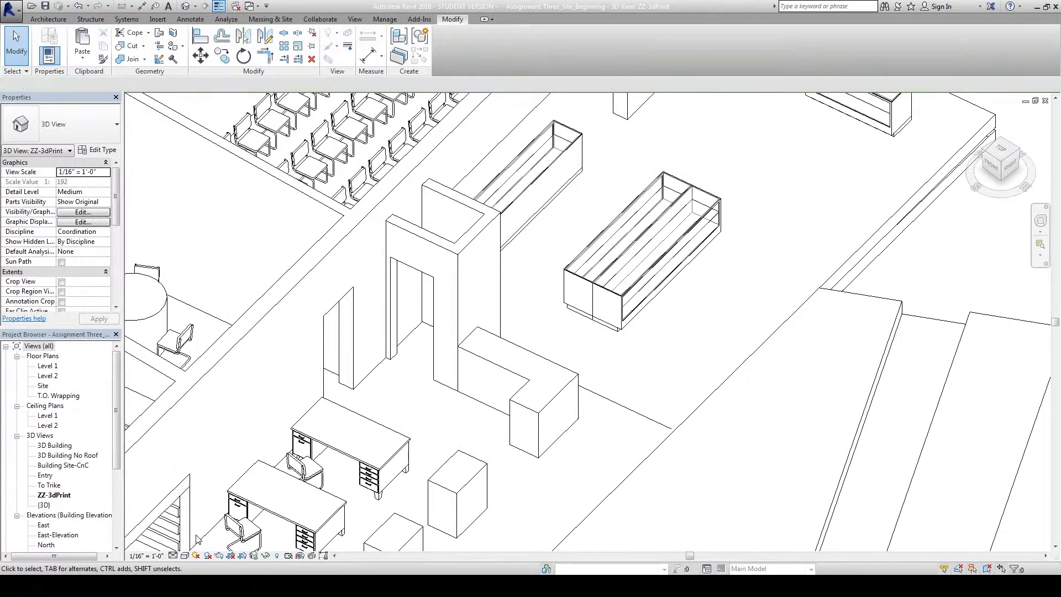
scroll(611, 319, "down", 1)
middle_click_drag(611, 319, 707, 217)
scroll(479, 370, "up", 2)
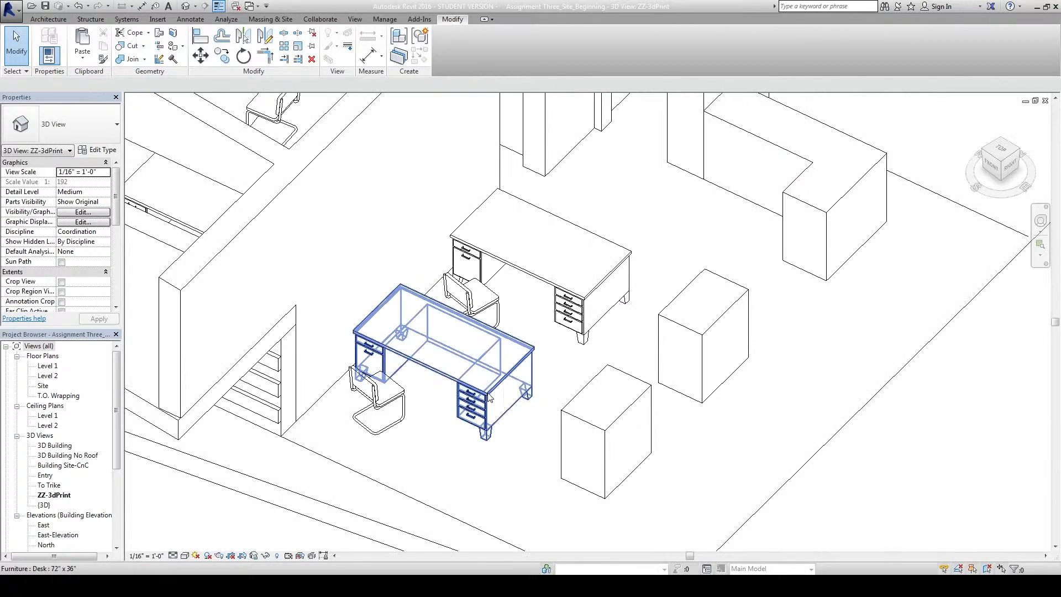
left_click(174, 556)
left_click(191, 522)
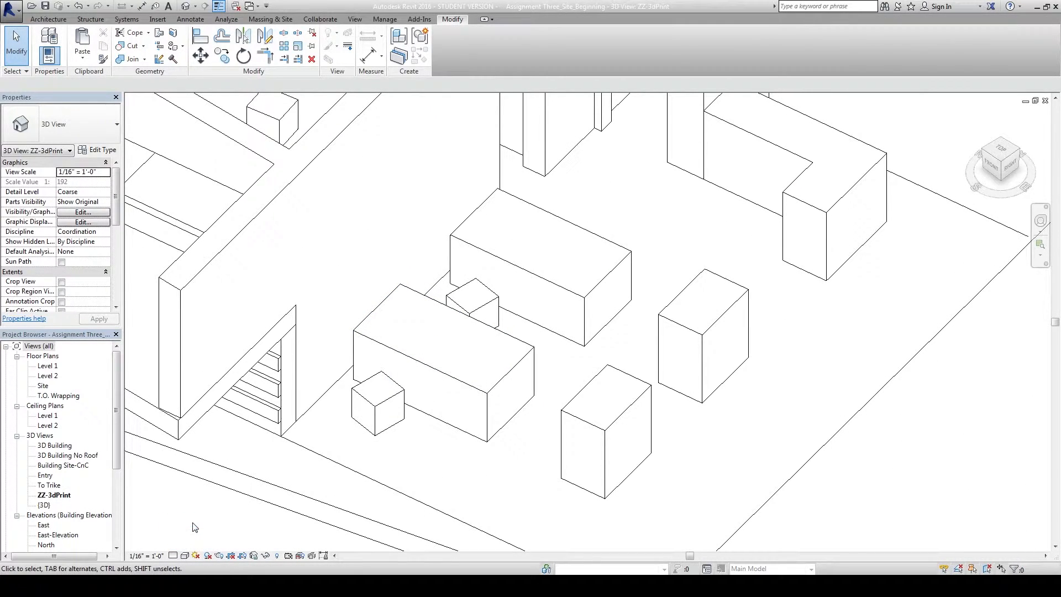
Set the ZZ-3dPrint view to Medium detail level and look over the whole building.
left_click(173, 556)
left_click(187, 533)
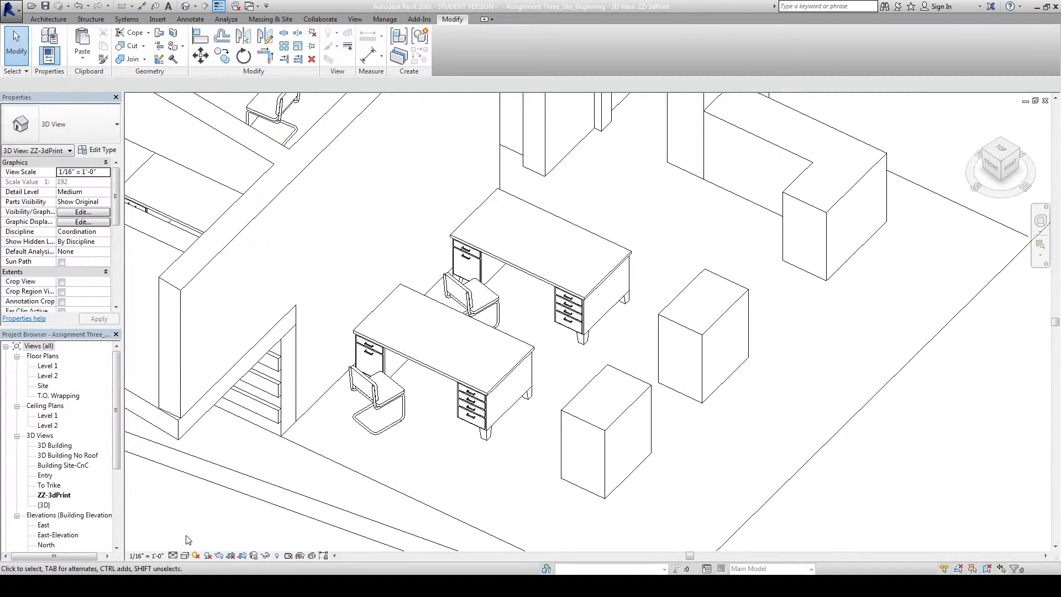
scroll(290, 493, "down", 2)
middle_click_drag(289, 493, 935, 487)
scroll(431, 439, "down", 3)
mouse_move(821, 464)
middle_mouse_down()
mouse_move(762, 483)
mouse_move(821, 470)
mouse_move(802, 453)
mouse_move(813, 471)
middle_mouse_up()
Hide the Trike assembly, the triceratops on its lattice base, as an element in the ZZ-3dPrint view.
scroll(556, 217, "up", 4)
middle_click_drag(666, 347, 669, 332, "shift")
middle_click_drag(716, 357, 654, 324)
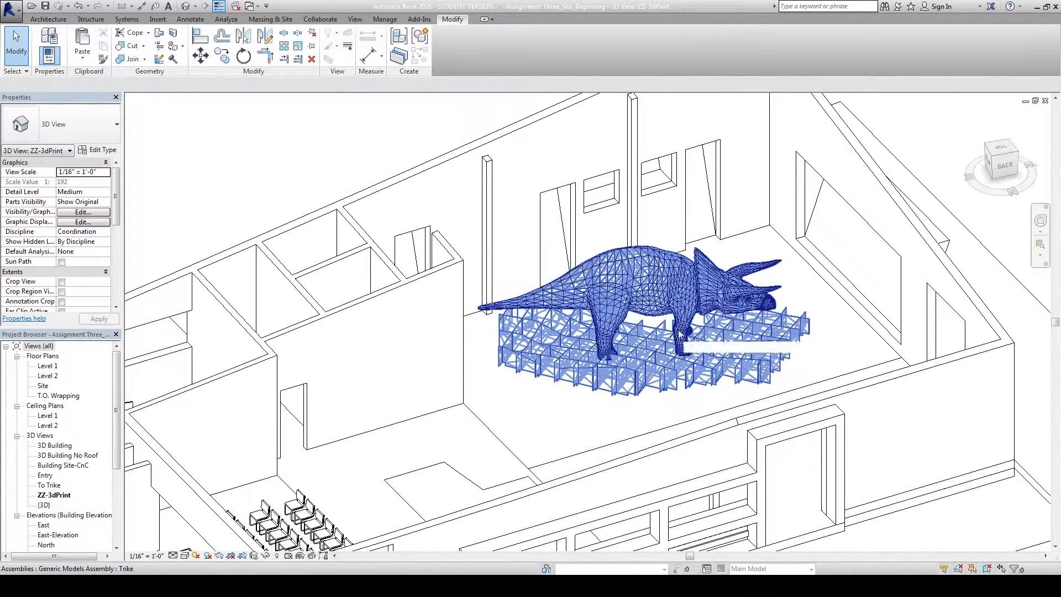
scroll(688, 347, "up", 5)
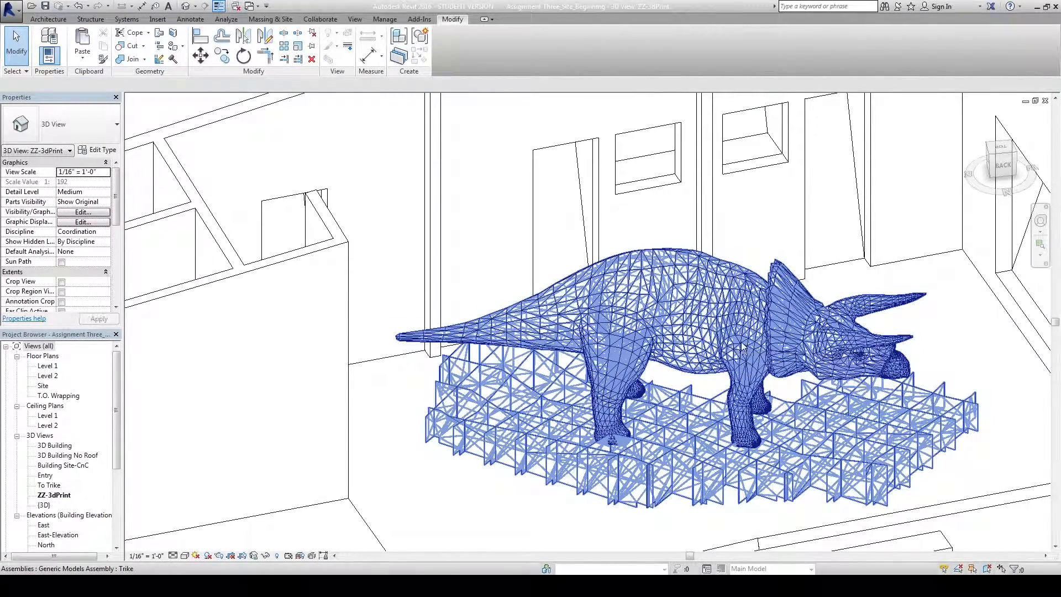
scroll(742, 346, "down", 2)
left_click(729, 330)
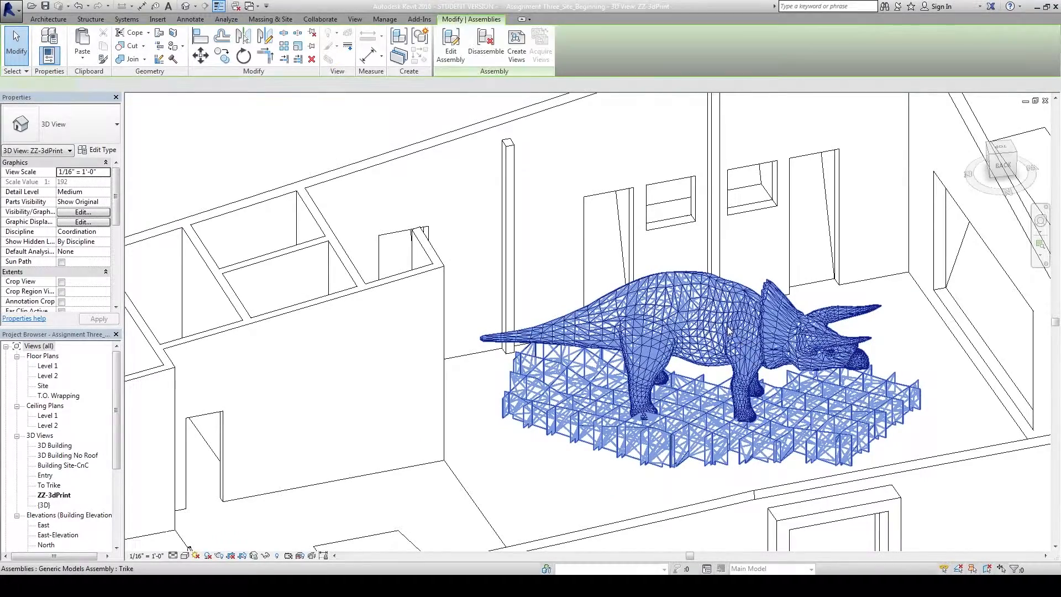
right_click(729, 330)
mouse_move(876, 380)
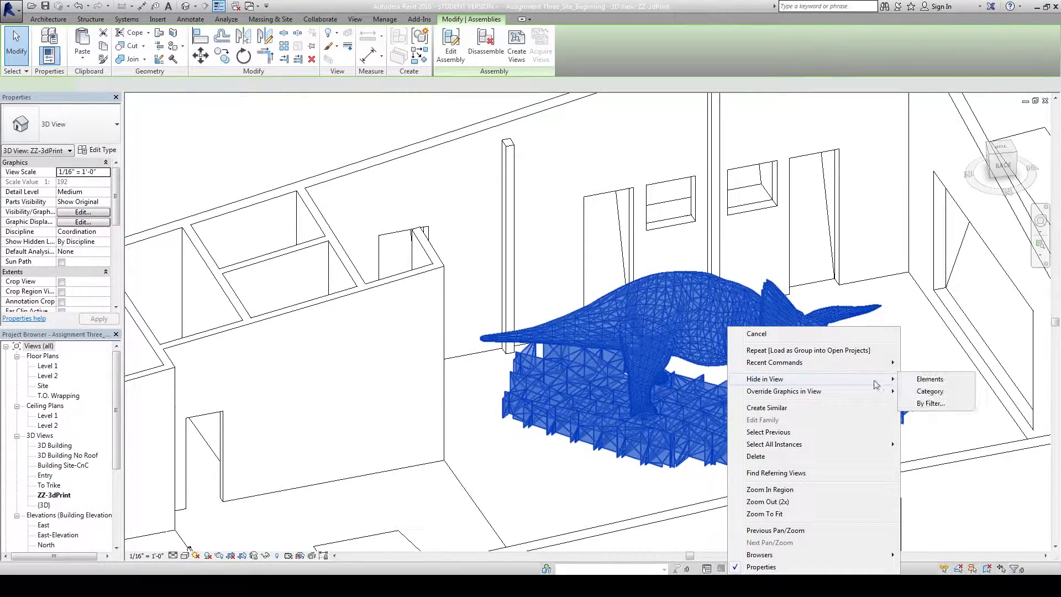
left_click(929, 379)
Turn on the Mass category in the ZZ-3dPrint view's model visibility overrides.
scroll(724, 379, "down", 3)
middle_click_drag(724, 379, 781, 470, "shift")
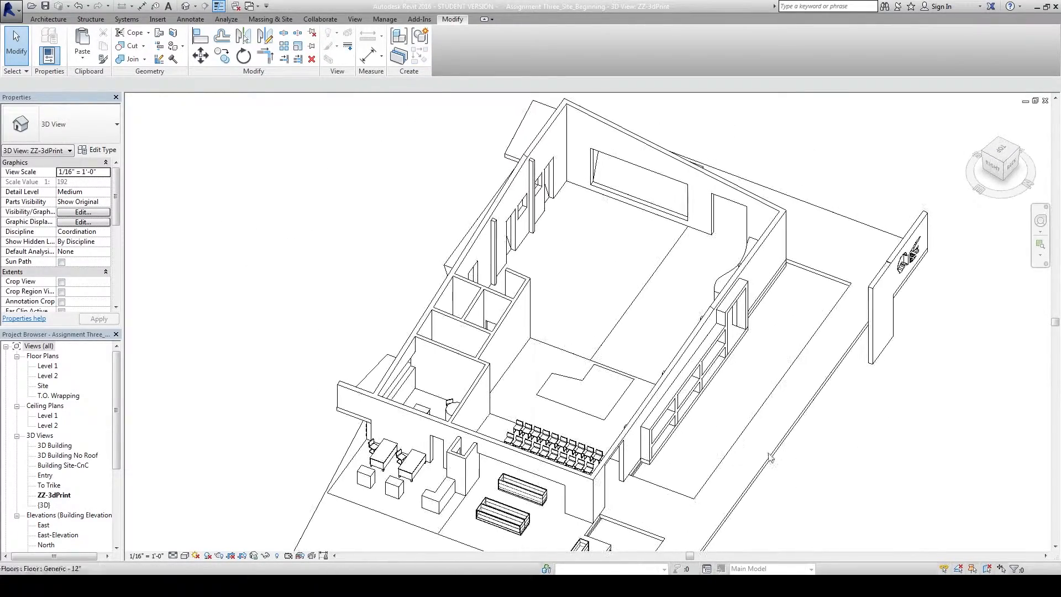
scroll(741, 426, "up", 2)
mouse_move(741, 426)
middle_mouse_down()
mouse_move(776, 432)
mouse_move(761, 426)
middle_mouse_up()
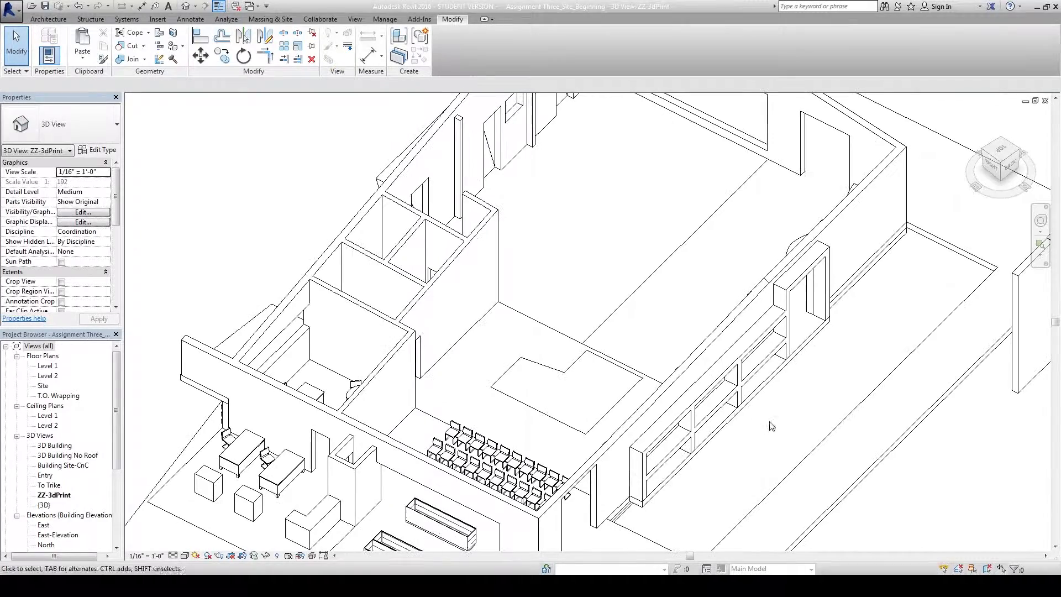
scroll(203, 194, "down", 4)
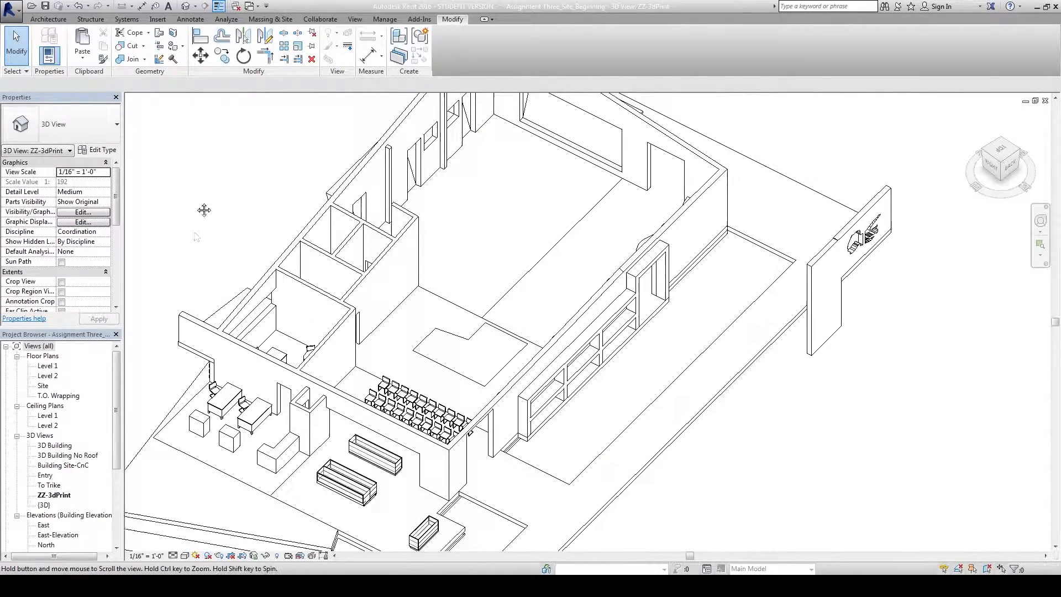
mouse_move(237, 254)
middle_mouse_down("shift")
mouse_move(211, 244)
mouse_move(231, 253)
middle_mouse_up("shift")
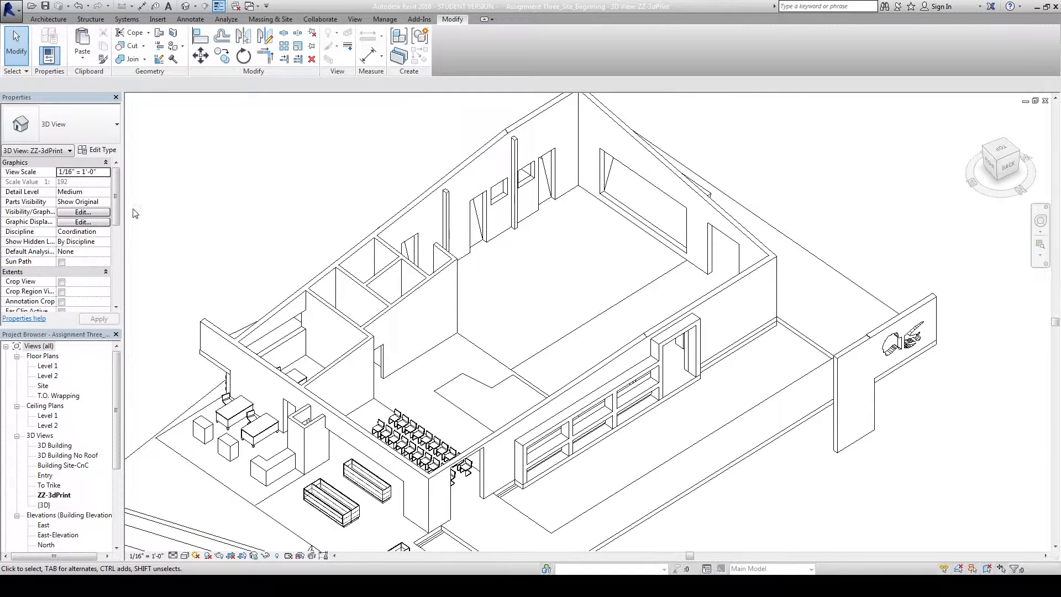
left_click(77, 213)
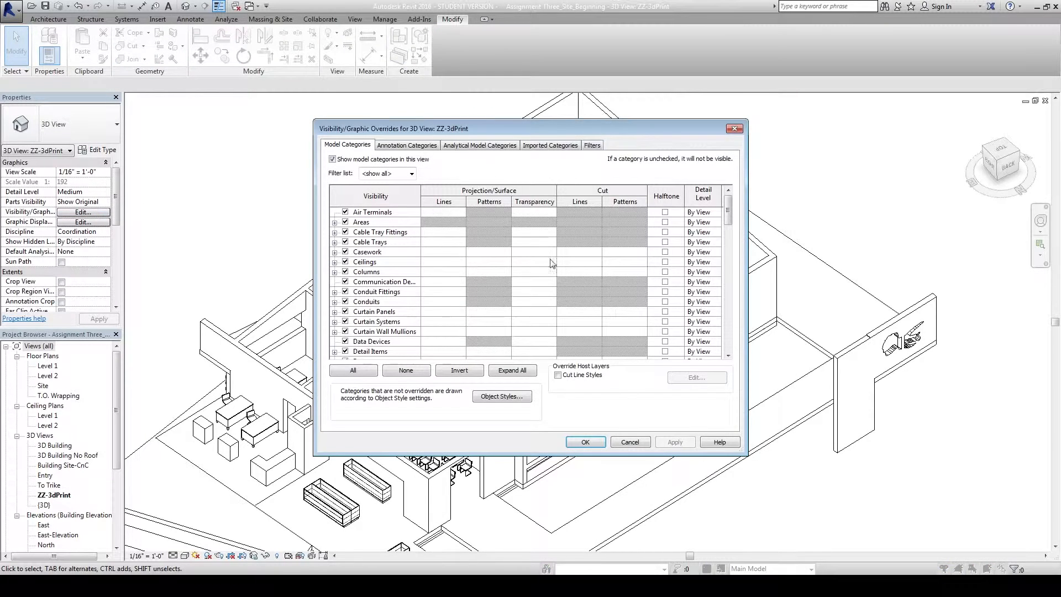
left_click_drag(729, 209, 721, 267)
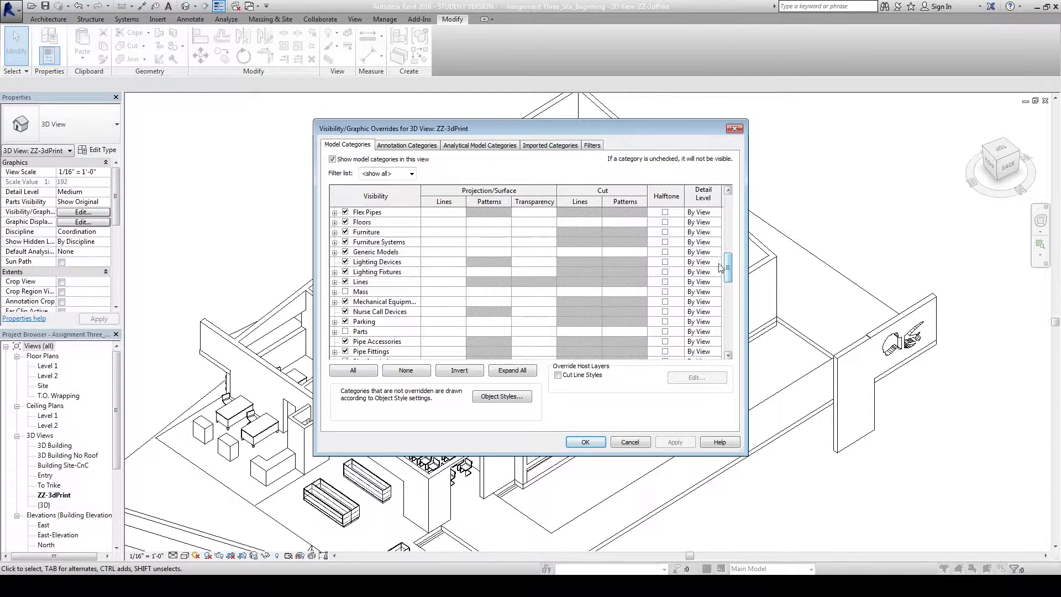
left_click(346, 292)
left_click(585, 442)
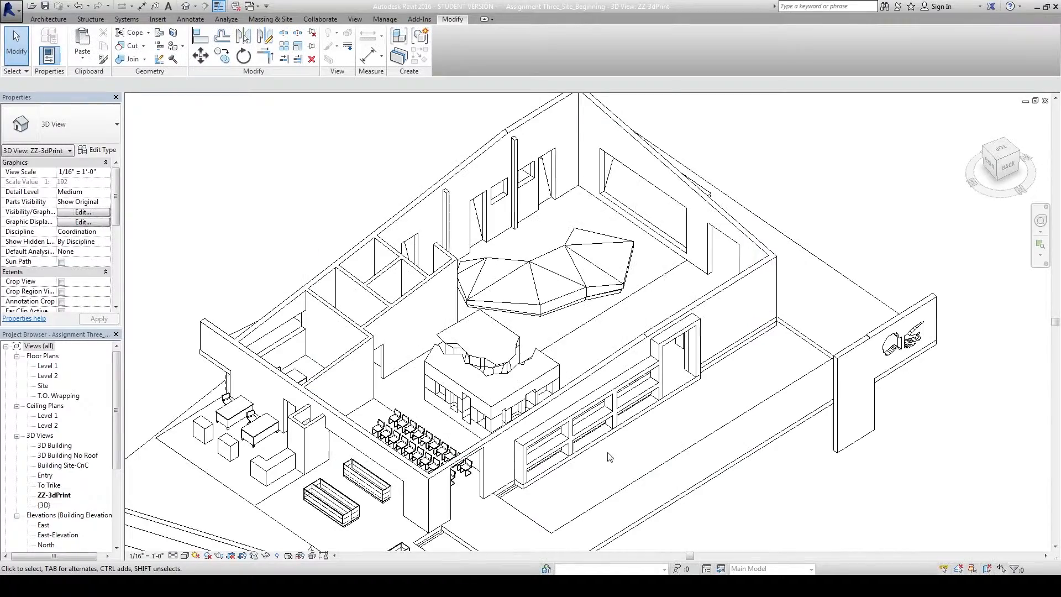
Examine the faceted and block-shaped mass forms inside the exhibition hall from several sides and from the building's exterior.
scroll(569, 310, "up", 5)
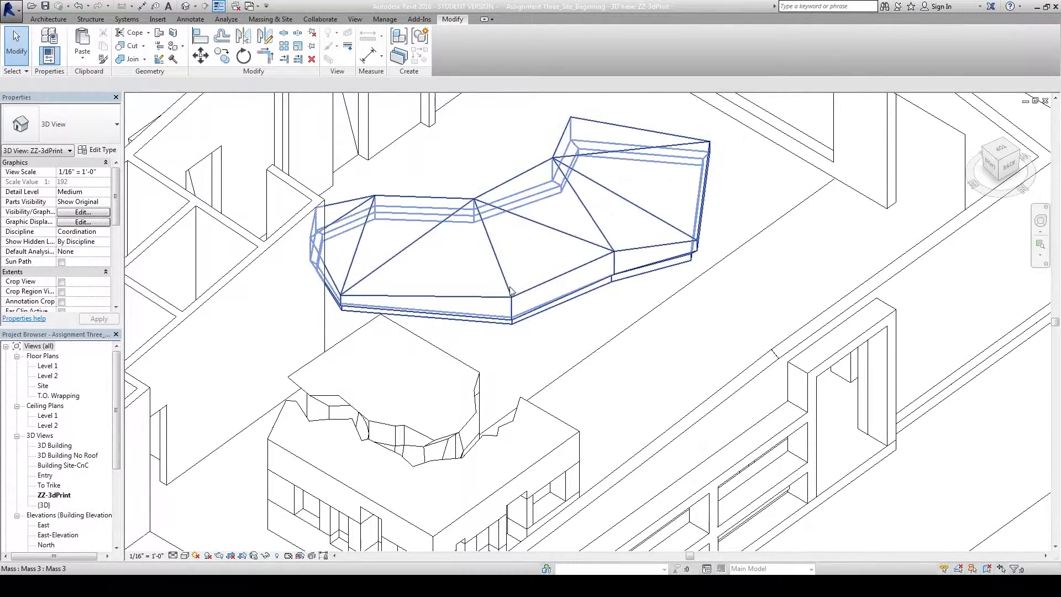
scroll(506, 311, "down", 5)
scroll(486, 310, "up", 3)
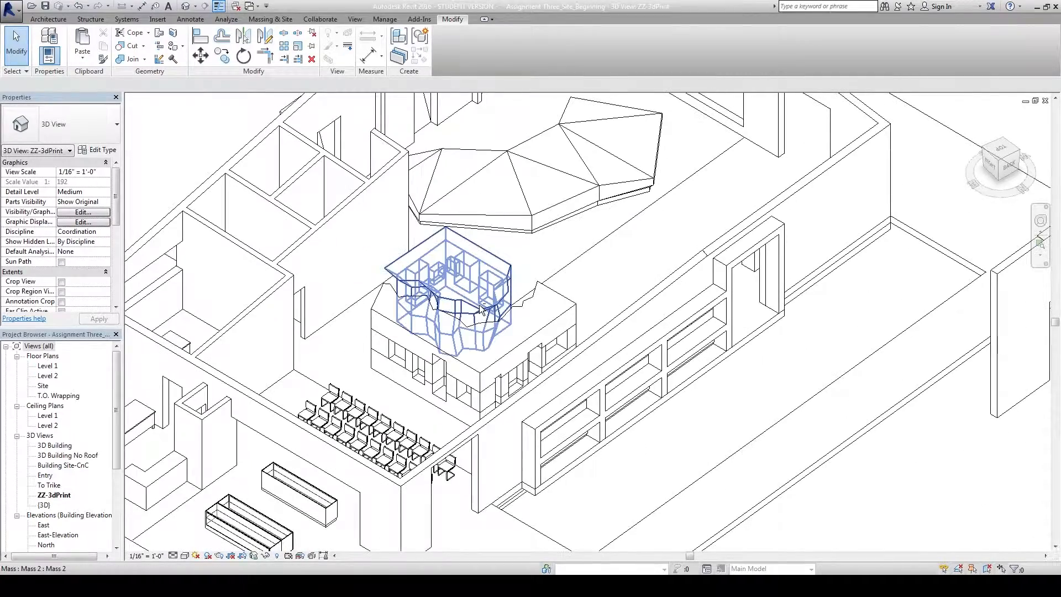
left_click(474, 318)
middle_click_drag(474, 318, 576, 337, "shift")
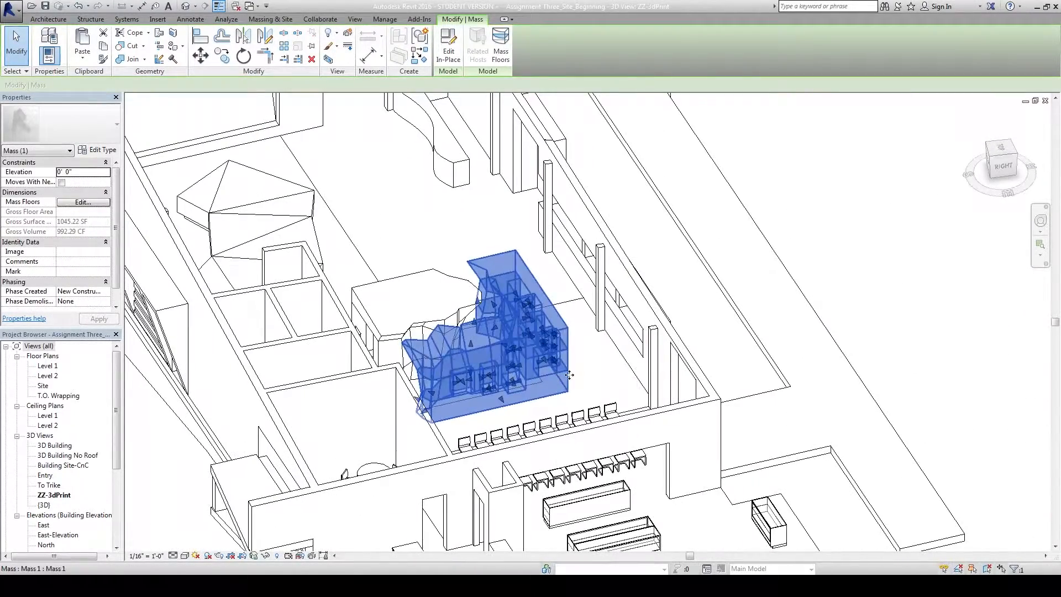
left_click(819, 256)
middle_click_drag(635, 262, 725, 287, "shift")
scroll(702, 304, "down", 2)
scroll(569, 333, "down", 1)
middle_click_drag(569, 333, 405, 315, "shift")
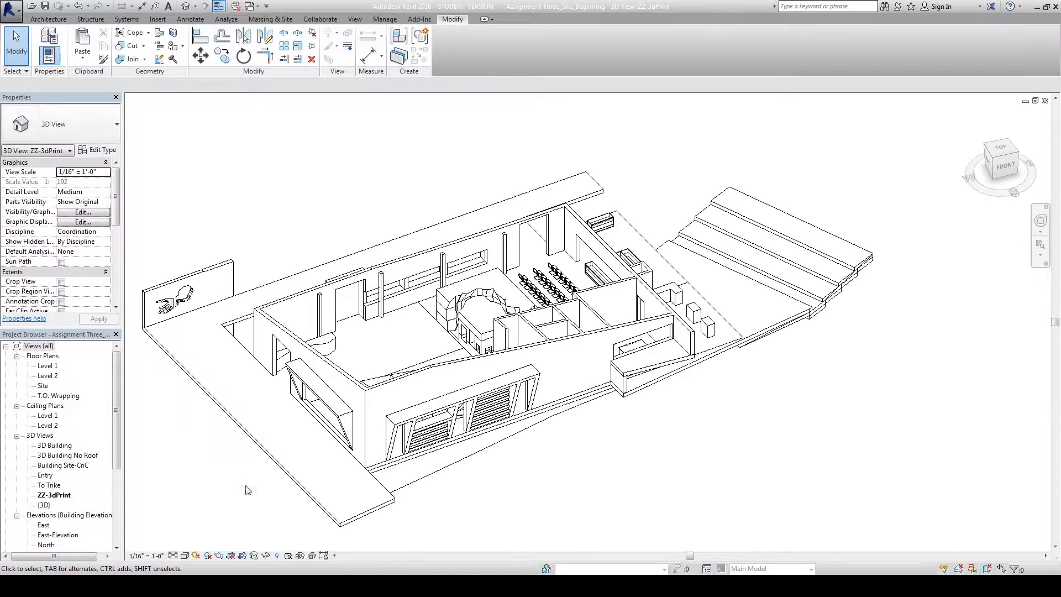
Set the view's detail level to Coarse and hide the large topography surface beneath the building in this view.
left_click(173, 556)
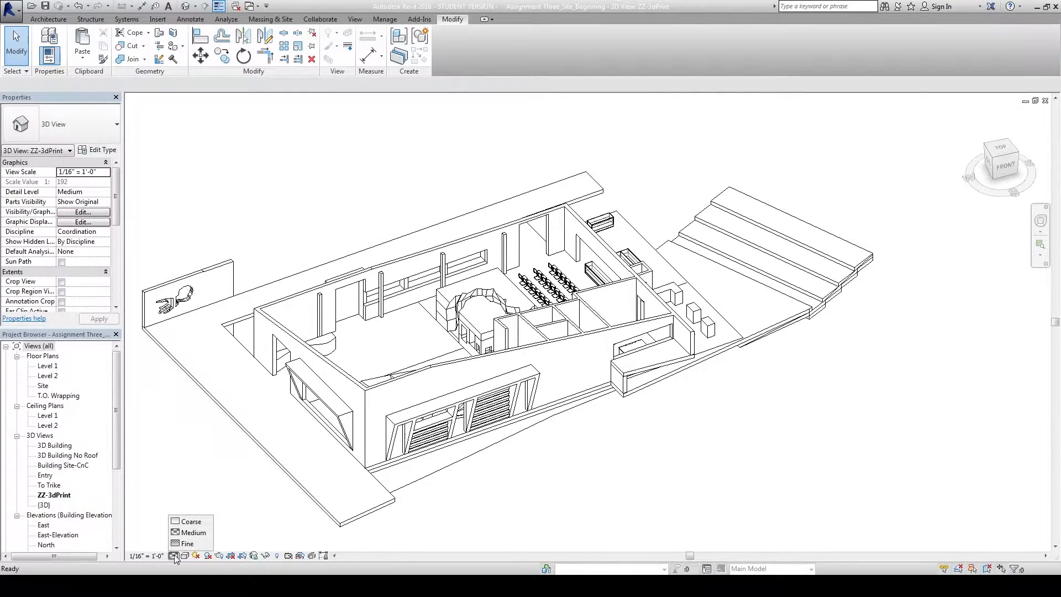
left_click(188, 520)
middle_click_drag(600, 487, 428, 349, "shift")
scroll(329, 426, "up", 5)
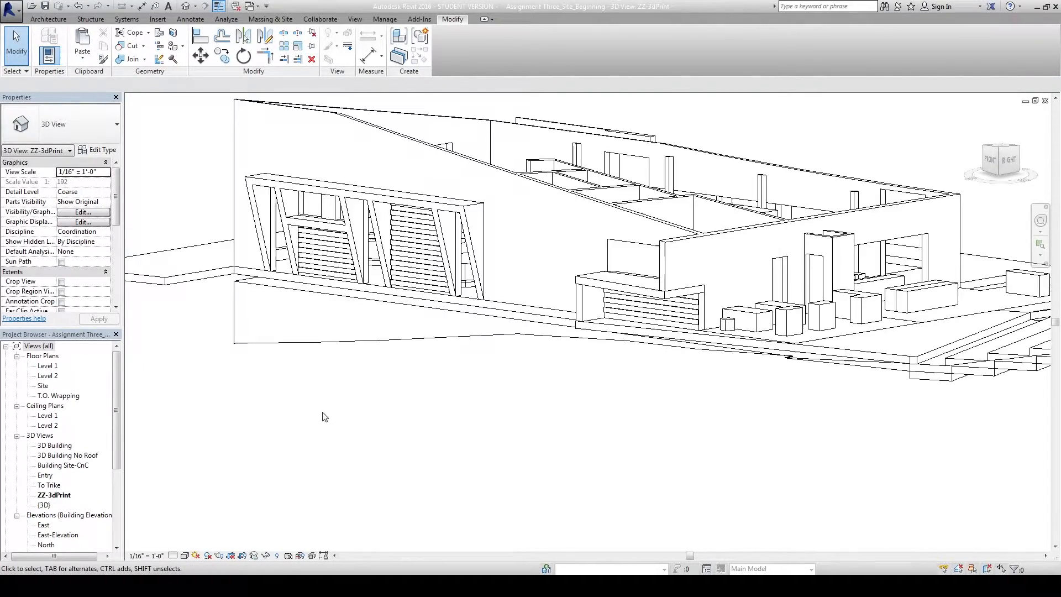
left_click(272, 345)
right_click(273, 345)
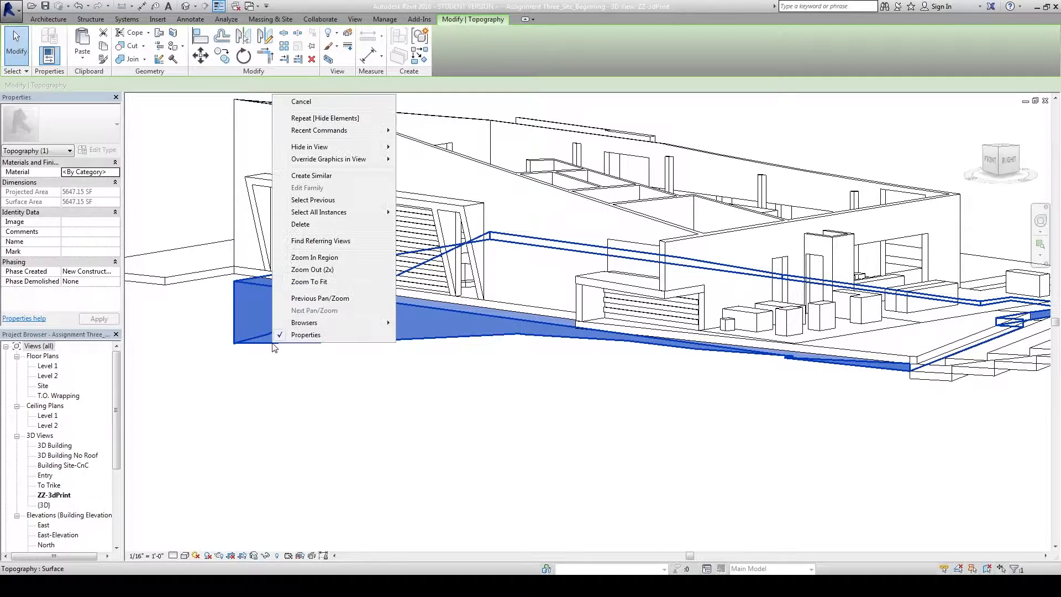
mouse_move(342, 149)
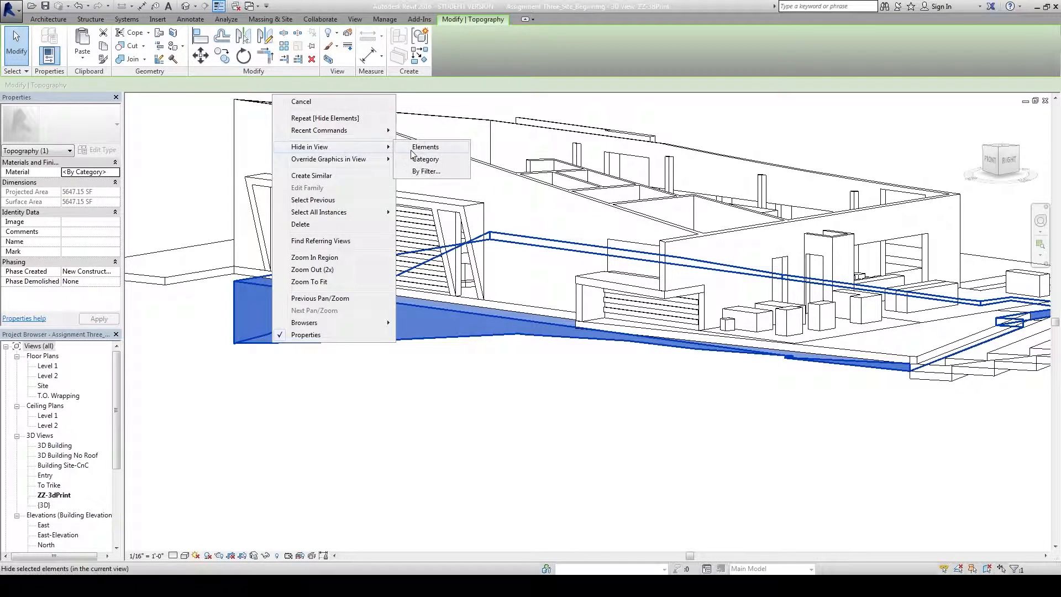
left_click(412, 148)
Hide the four small topography surfaces under the stepped terraces beside the building in this view.
middle_click_drag(583, 377, 233, 365)
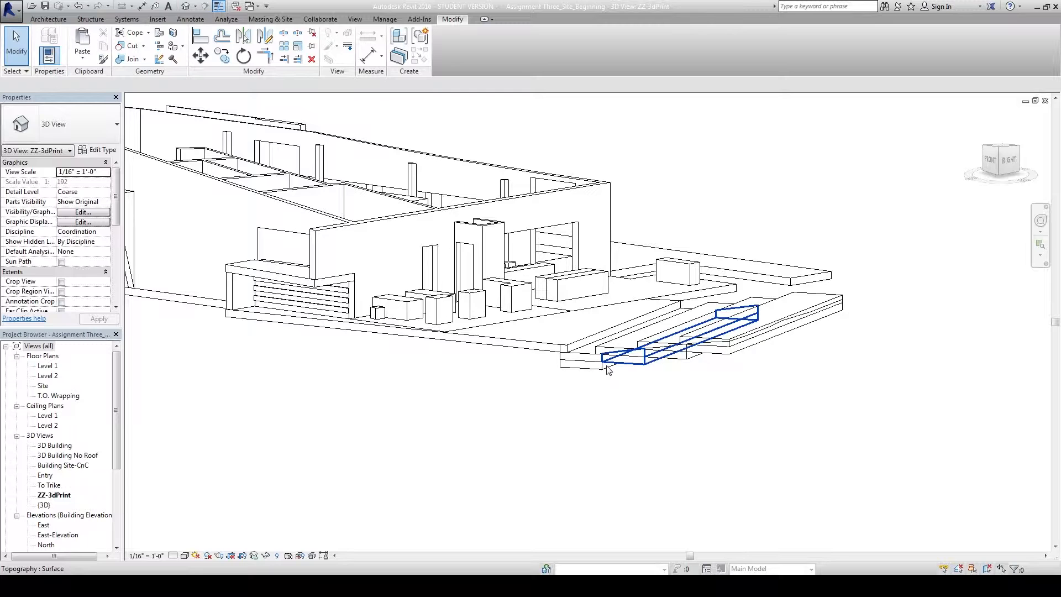
left_click(602, 372)
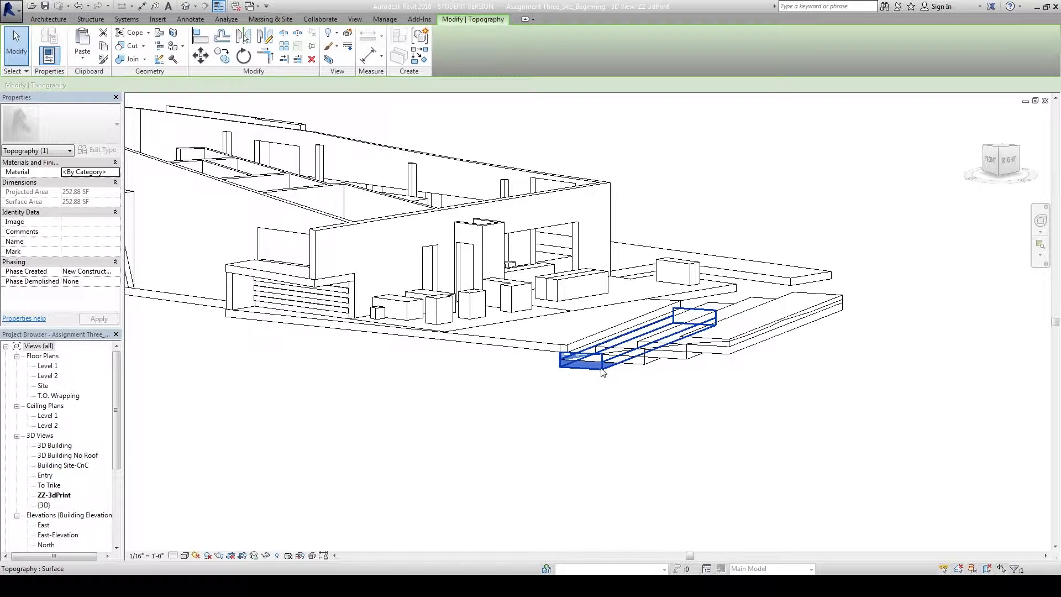
left_click(636, 365, "ctrl")
left_click(685, 365, "ctrl")
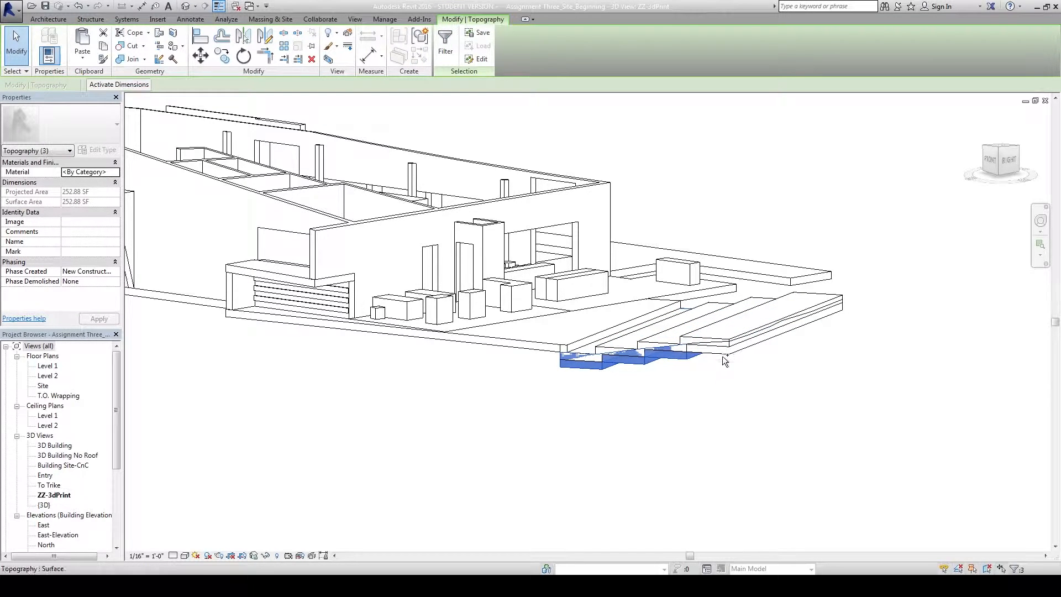
left_click(724, 360, "ctrl")
right_click(724, 360)
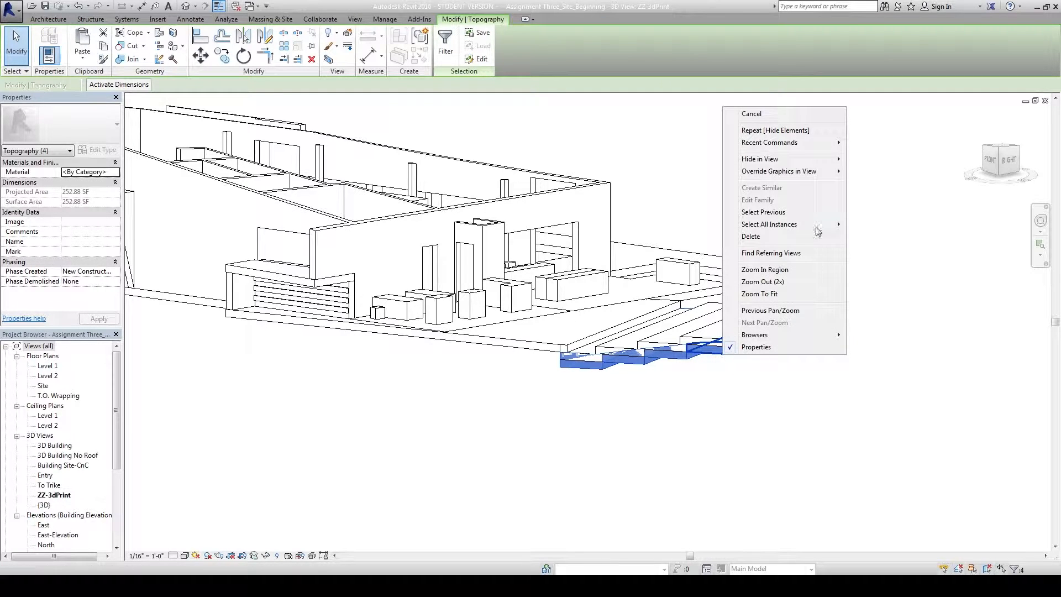
mouse_move(819, 158)
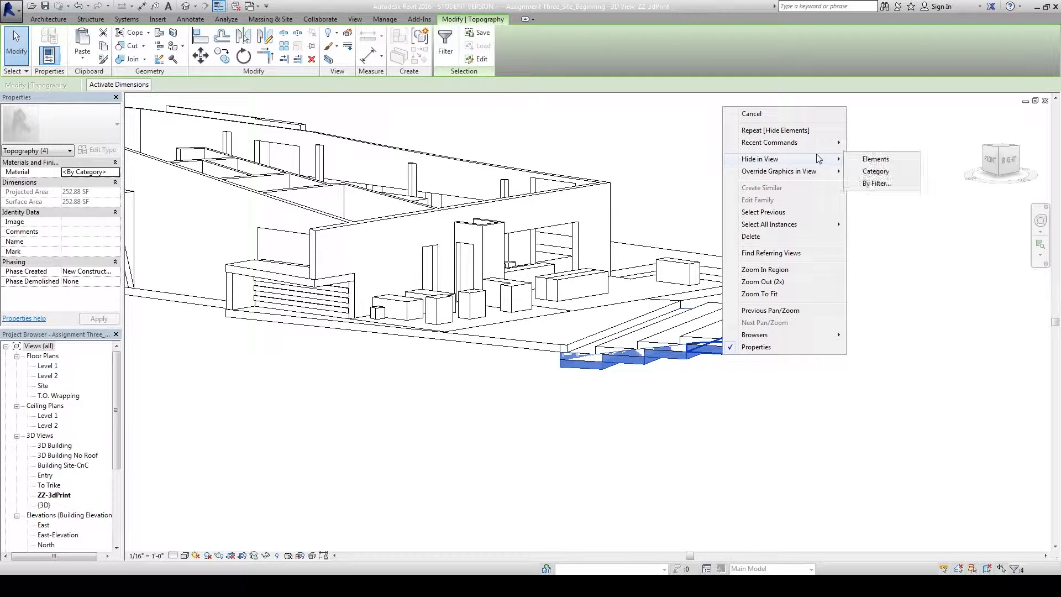
left_click(867, 160)
Hide the stepped-terrace generic model beside the building as an element in the view.
middle_click_drag(678, 398, 525, 453, "shift")
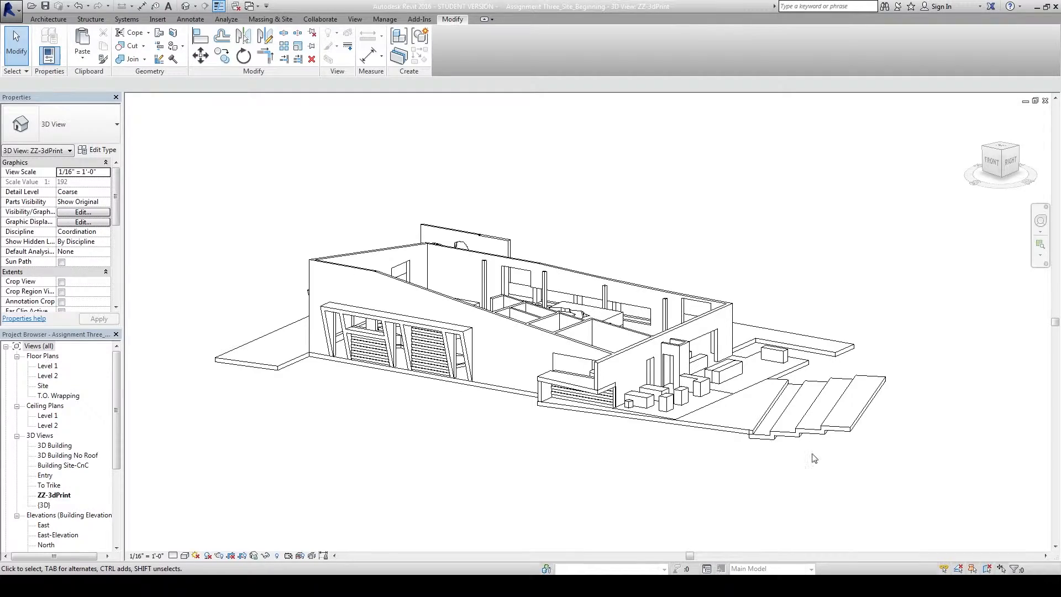
scroll(823, 459, "up", 2)
left_click(820, 434)
middle_click_drag(684, 484, 808, 359, "shift")
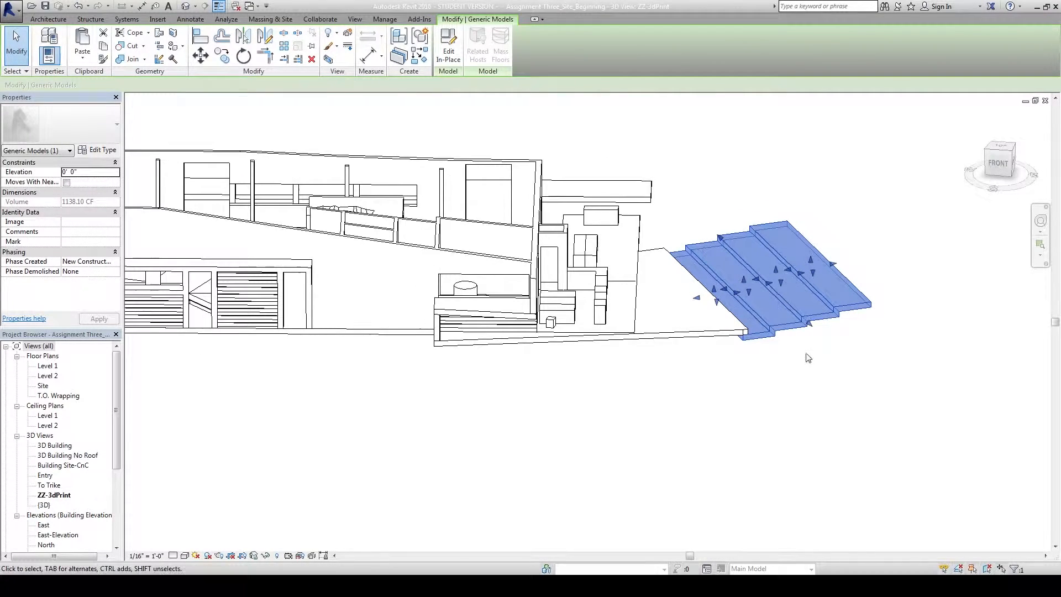
right_click(809, 313)
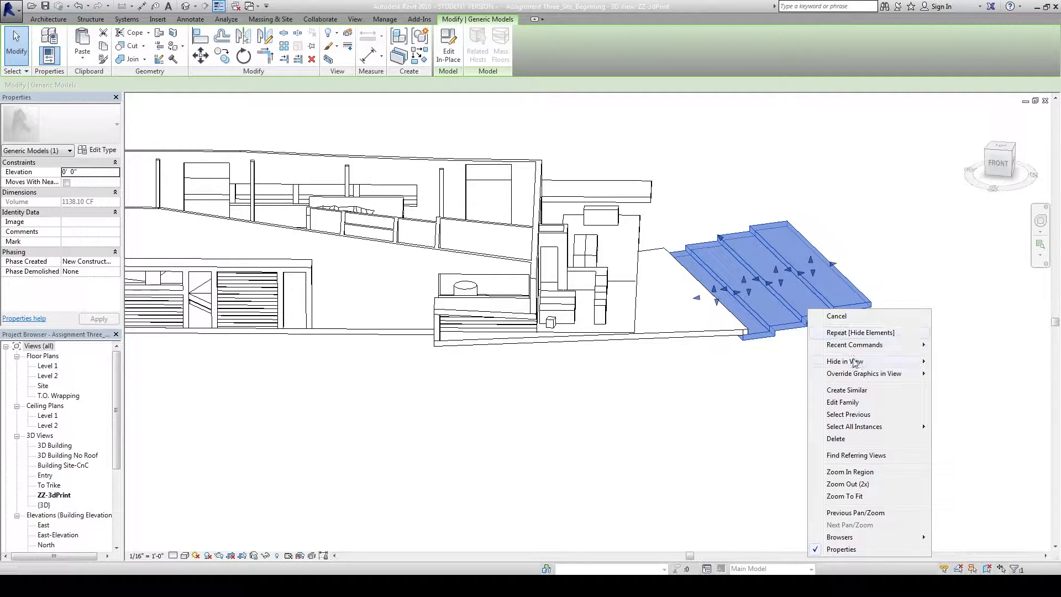
mouse_move(910, 363)
left_click(954, 361)
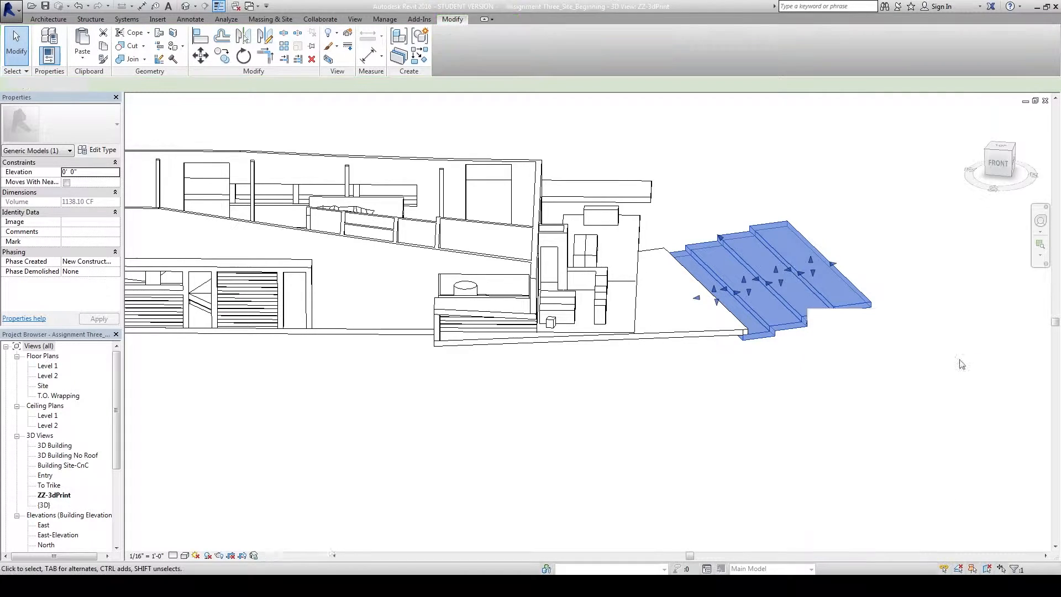
scroll(539, 425, "down", 2)
middle_click_drag(543, 429, 539, 425)
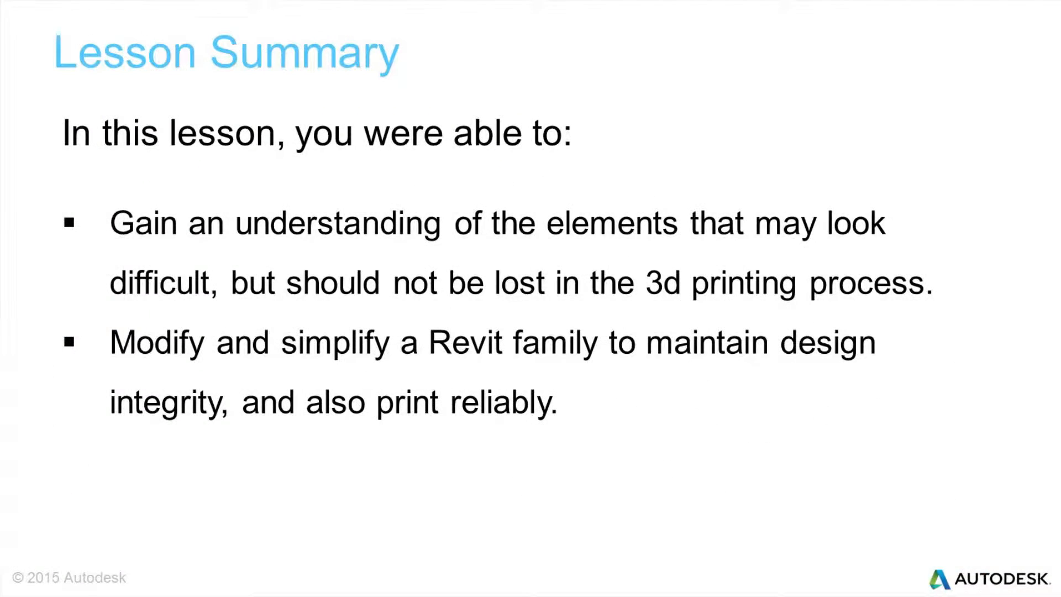